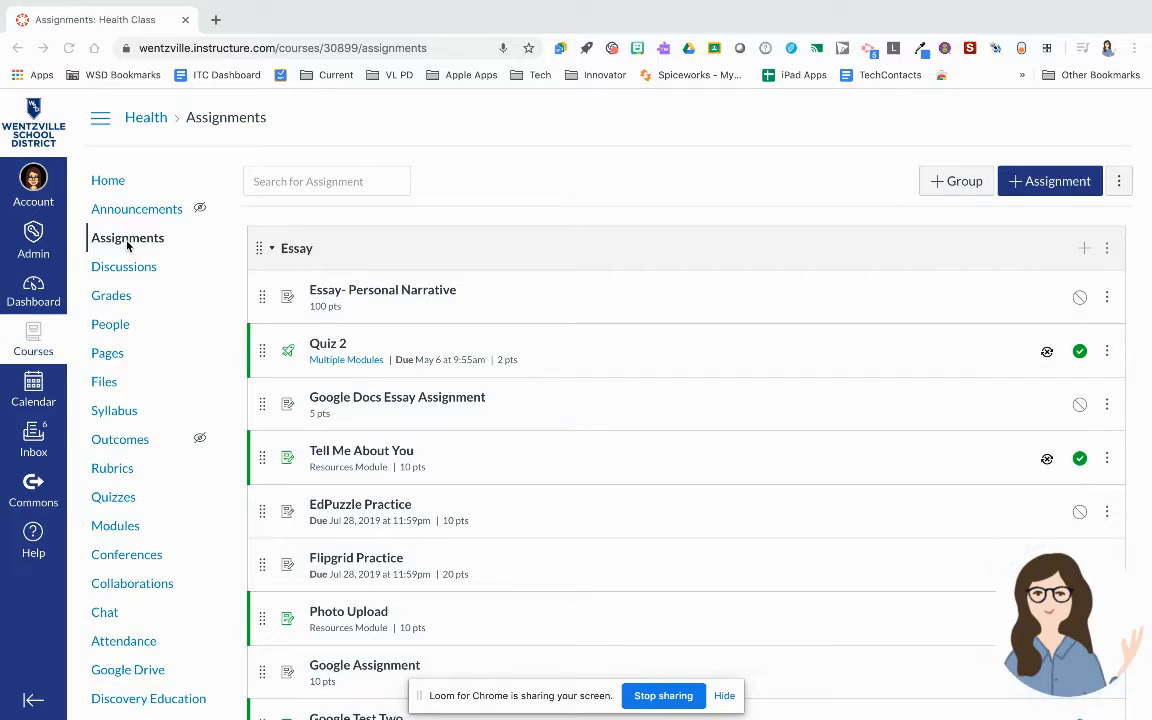
- Create a new assignment in the Health course and name it "Getting to Know You Essay"
click(1032, 188)
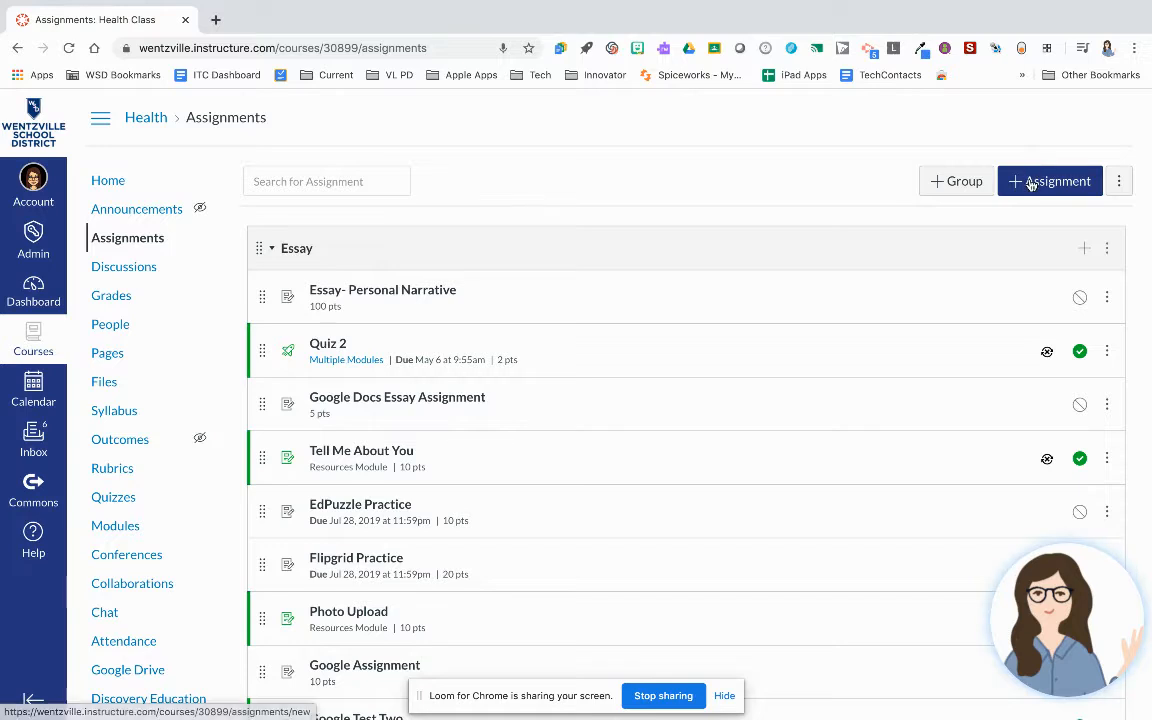
click(1032, 185)
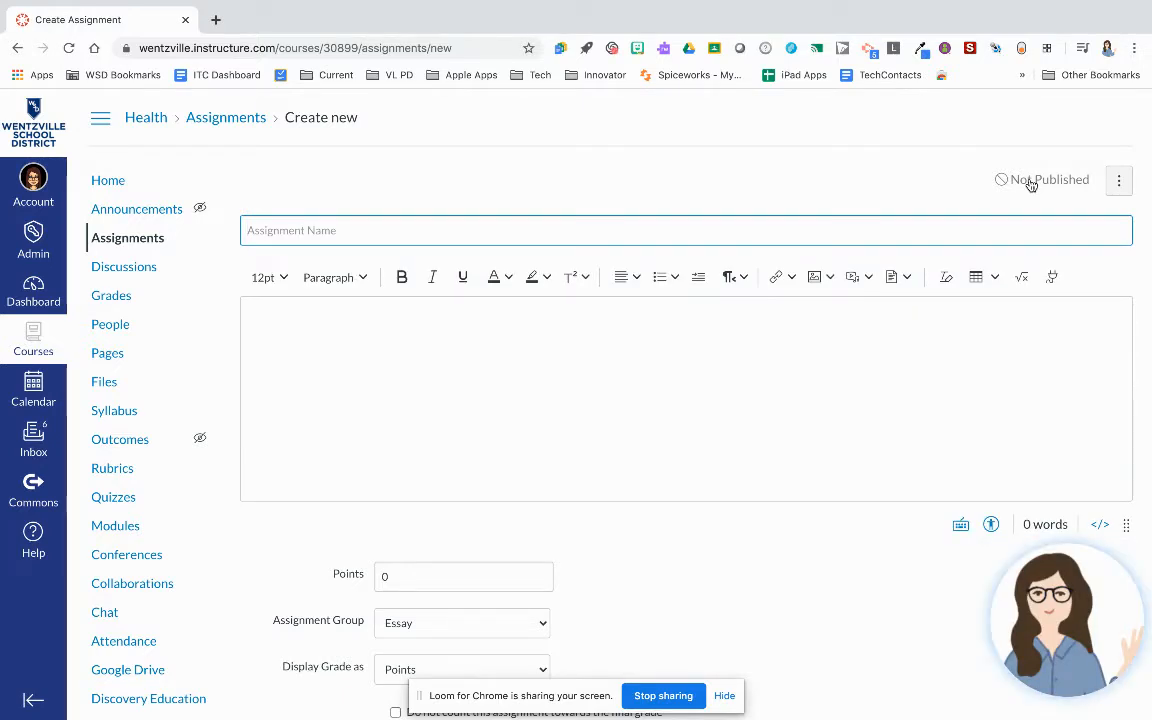
text(Getting to Kno)
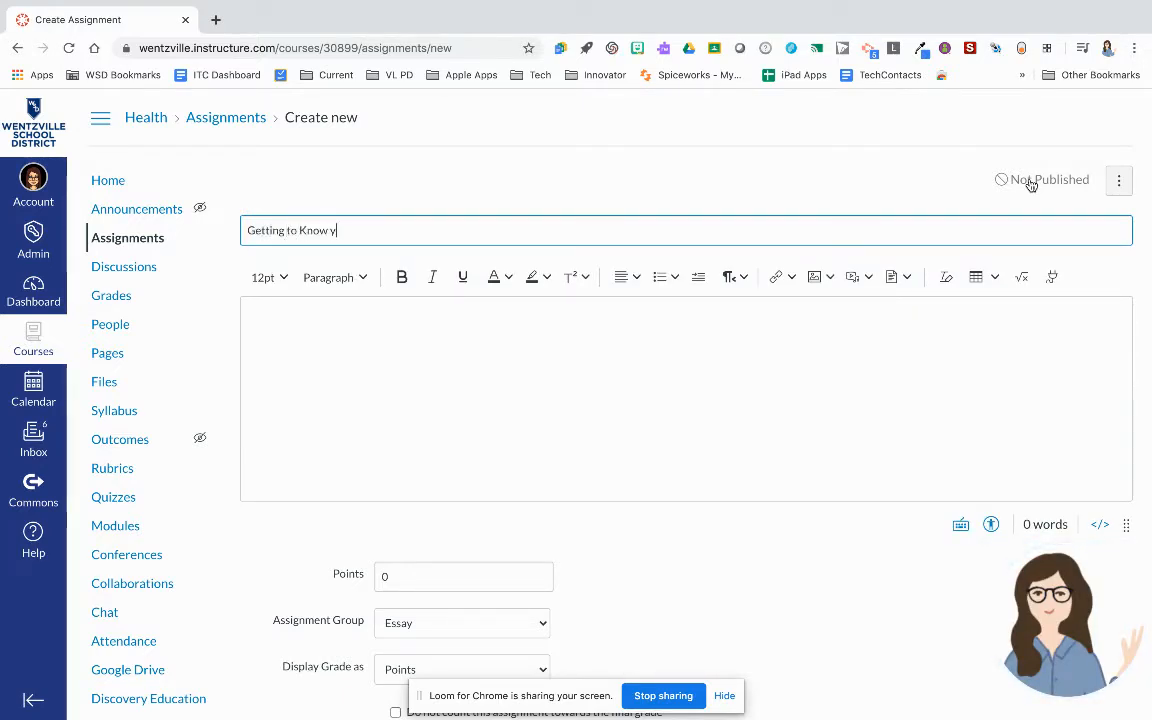
text(w y)
key(BackSpace)
text(You Essay)
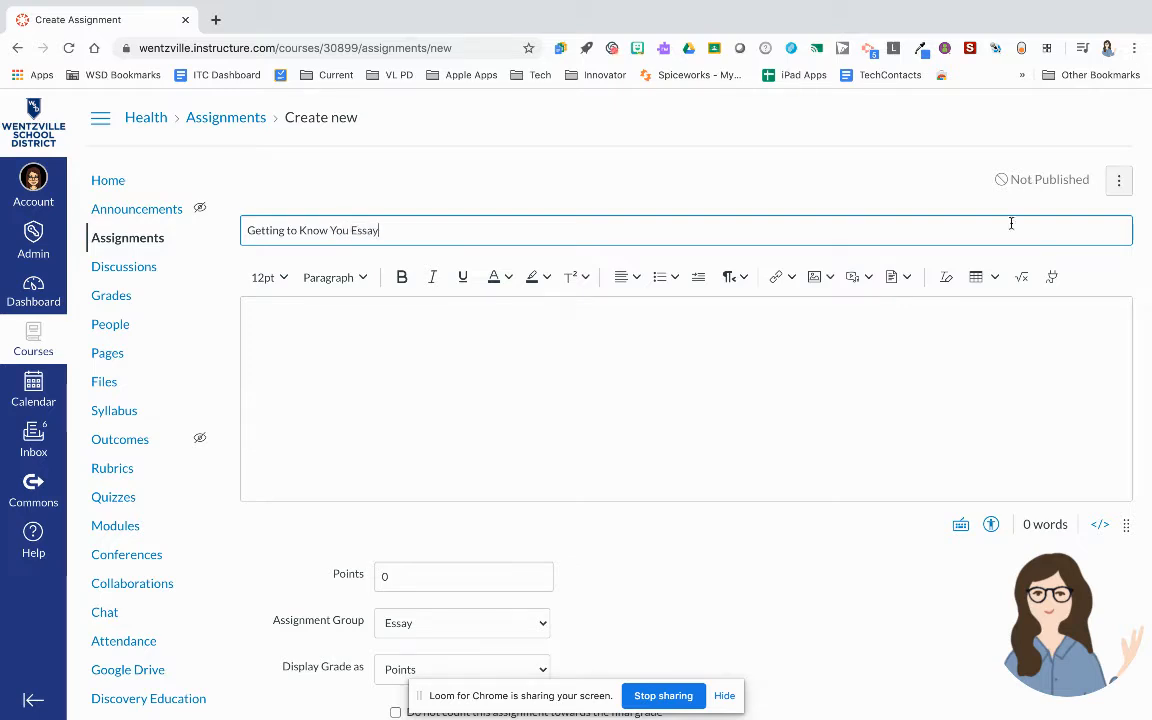
- Enter "Write an essay." as the assignment's description and set its points to 100
click(932, 404)
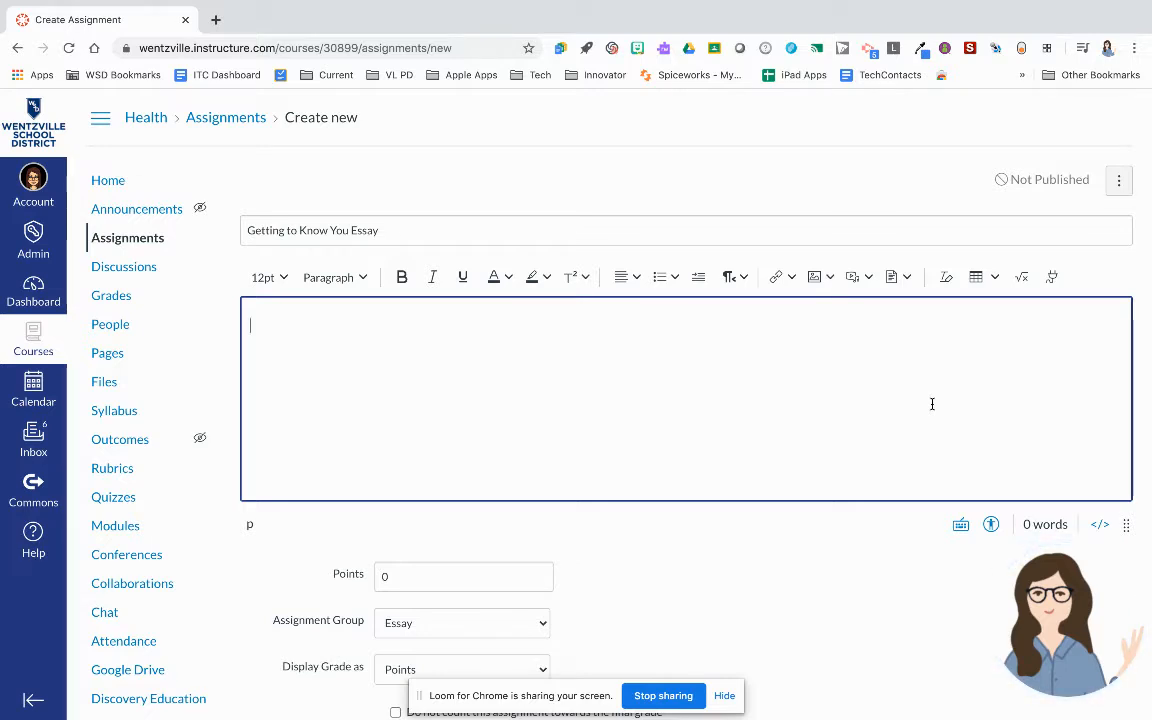
text(e an essay.)
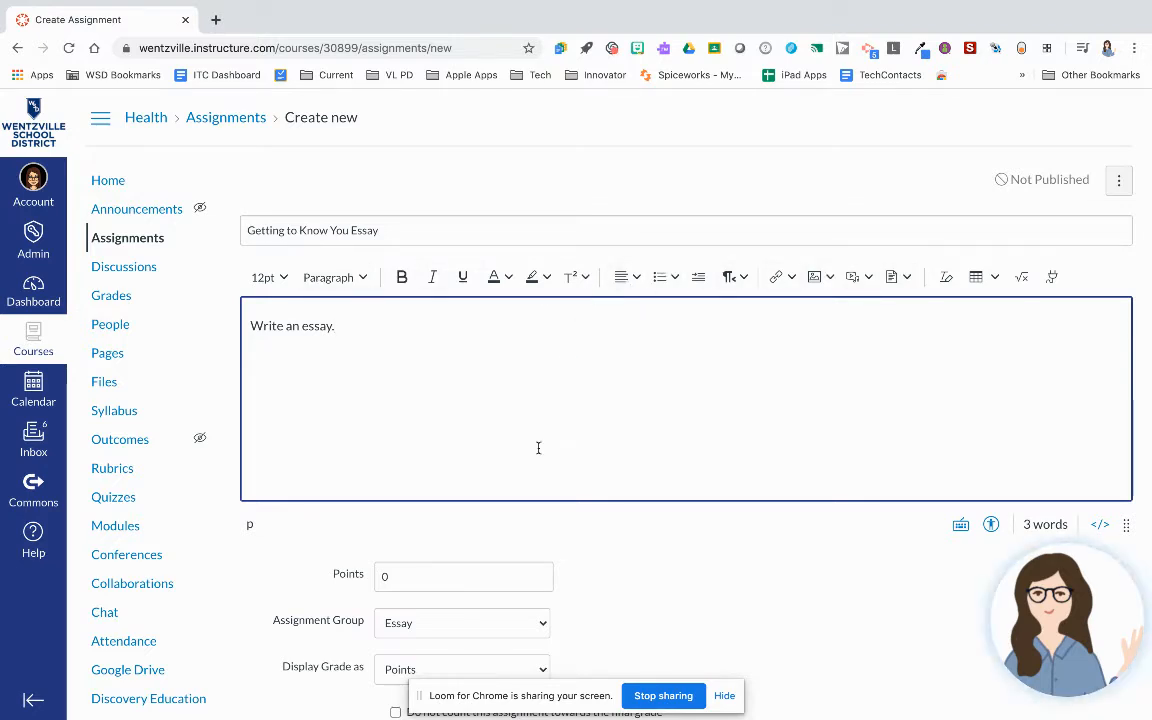
scroll(537, 447, down, 1)
scroll(538, 448, down, 3)
click(478, 362)
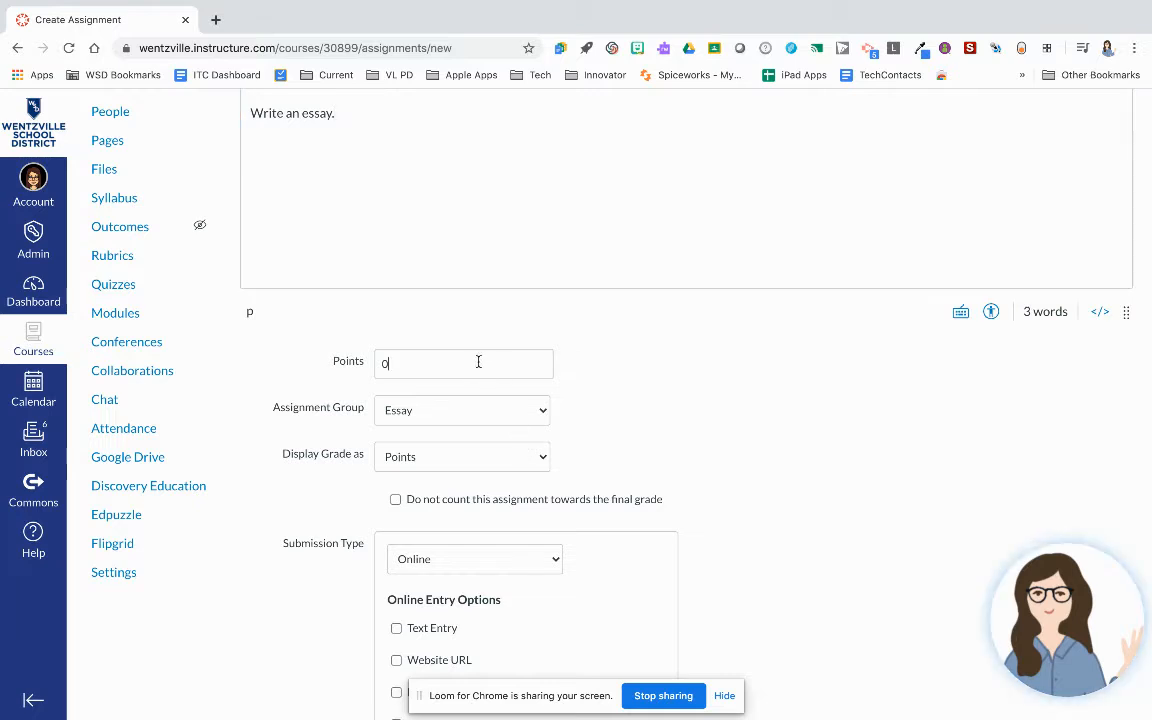
text(100)
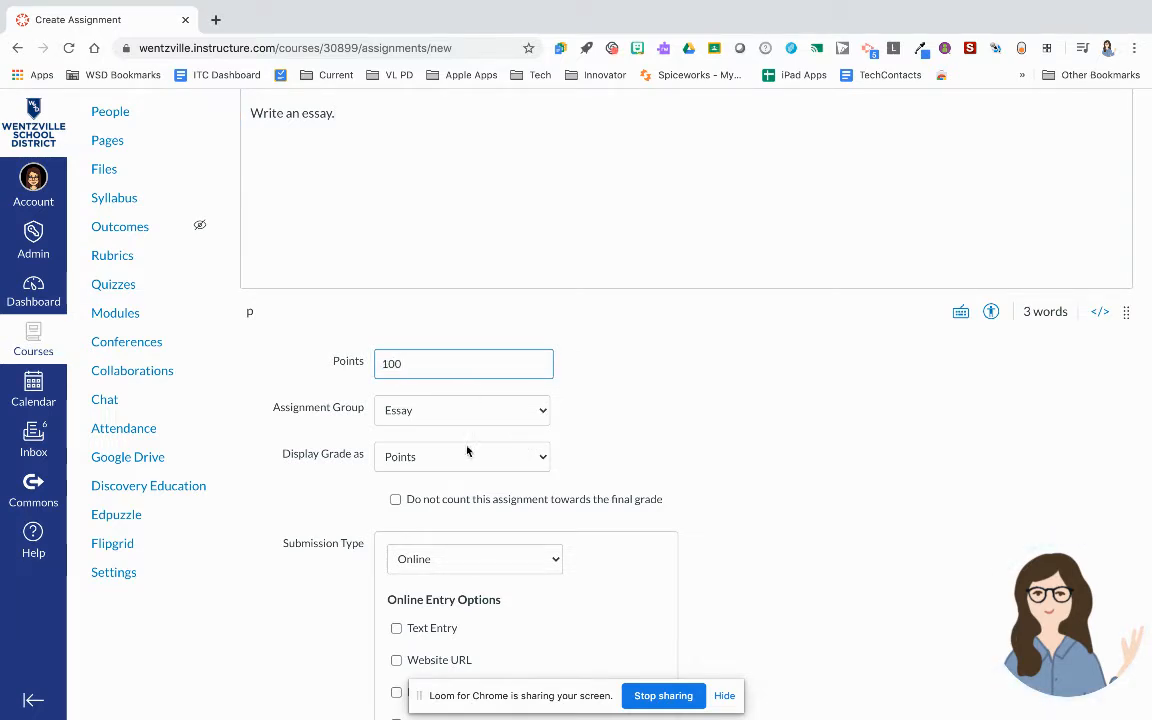
- Keep the assignment group on Essay and display the grade as Points
click(509, 409)
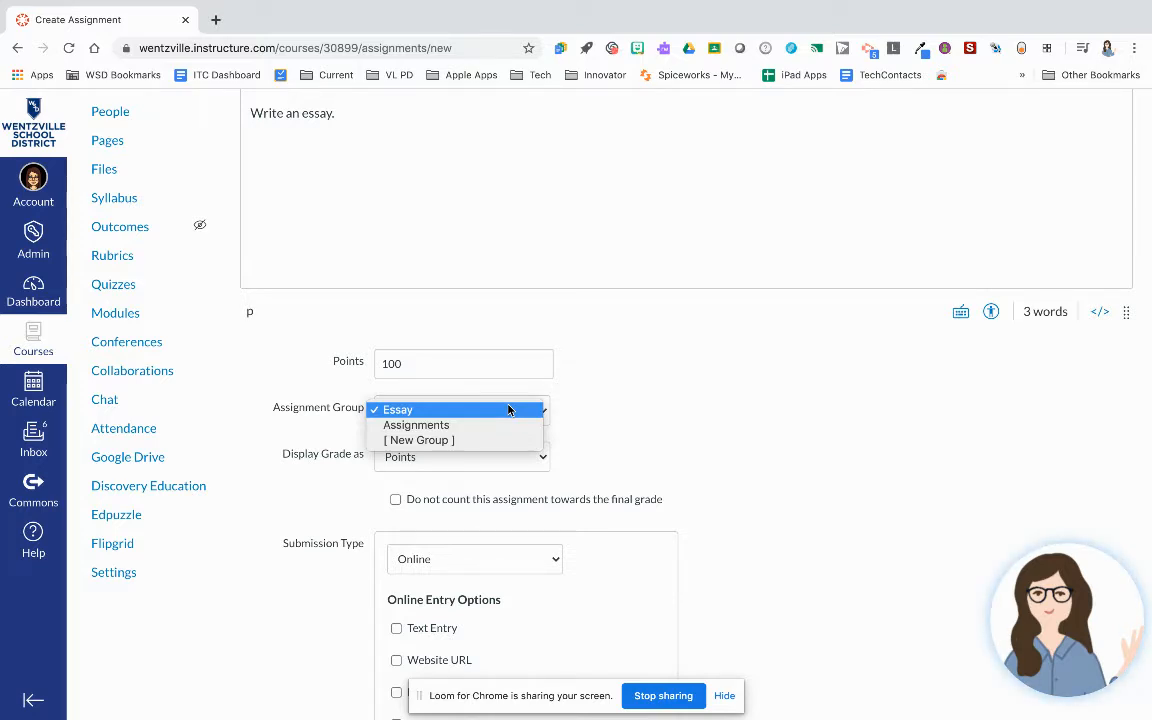
click(575, 410)
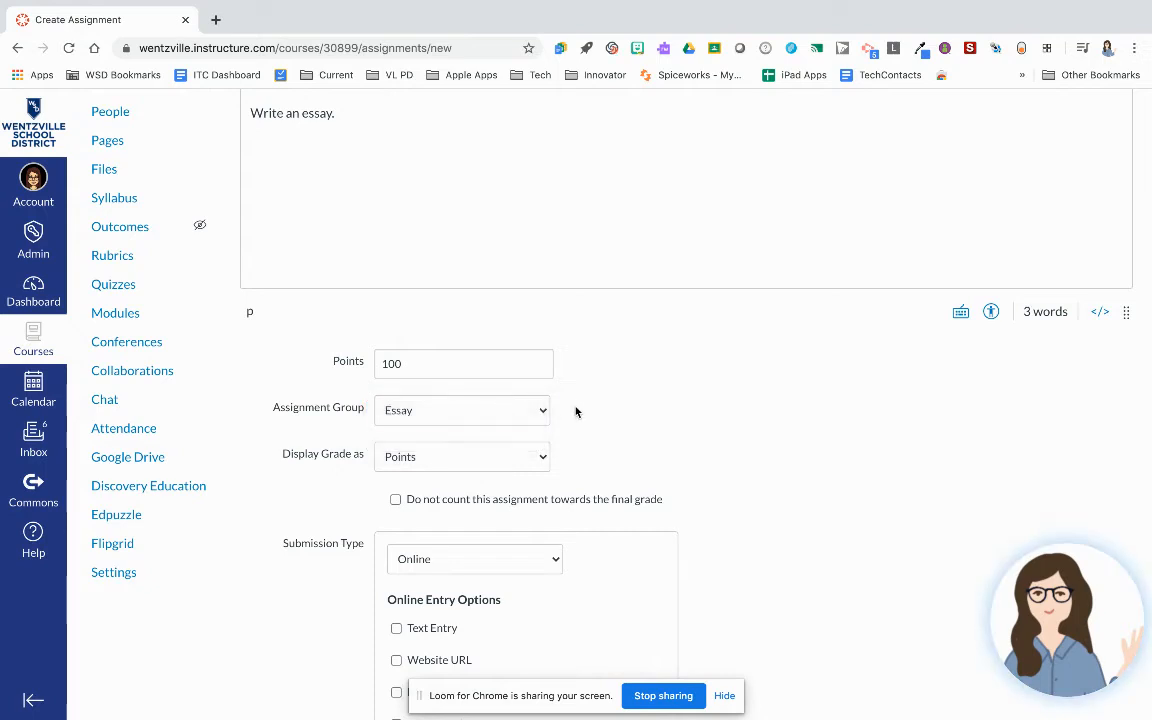
scroll(575, 410, down, 2)
click(511, 352)
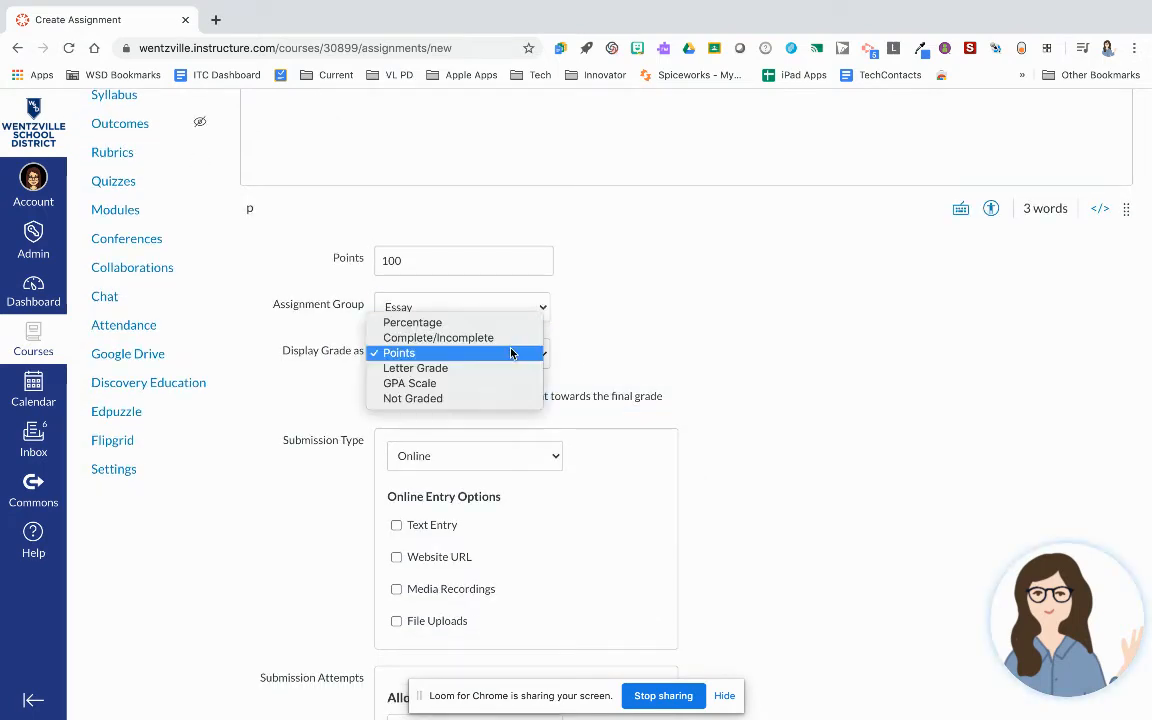
click(511, 352)
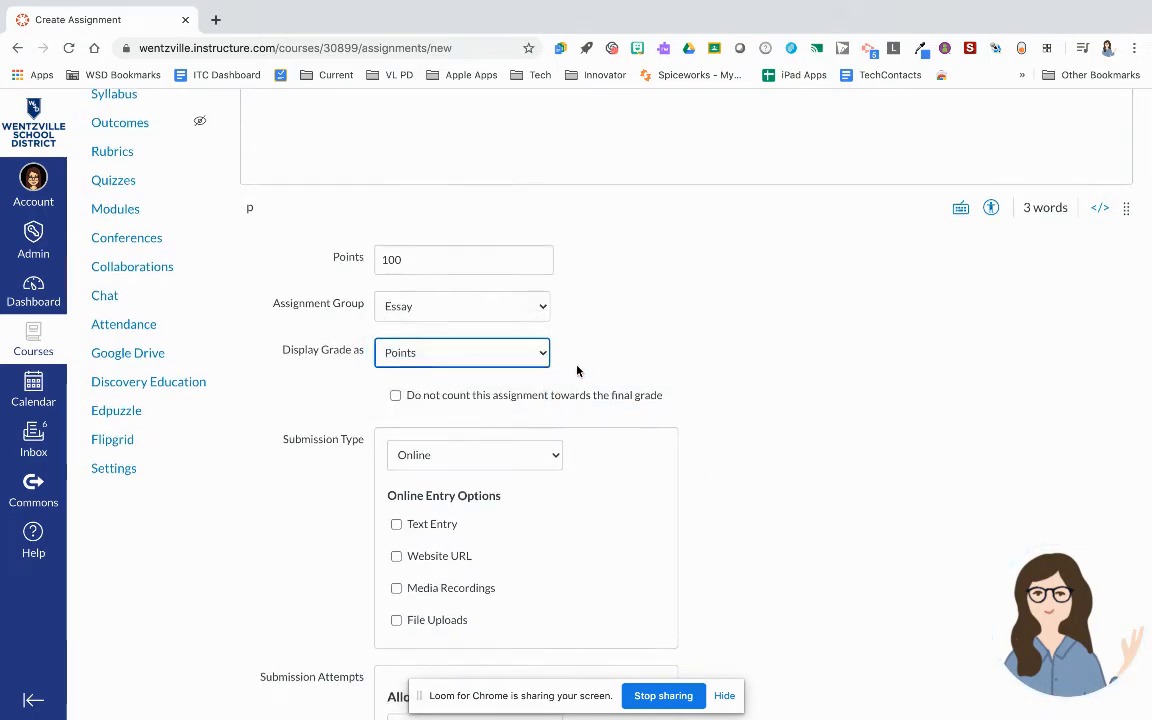
- Allow Text Entry, Website URL, Media Recordings and File Uploads as the online entry options
scroll(578, 370, down, 2)
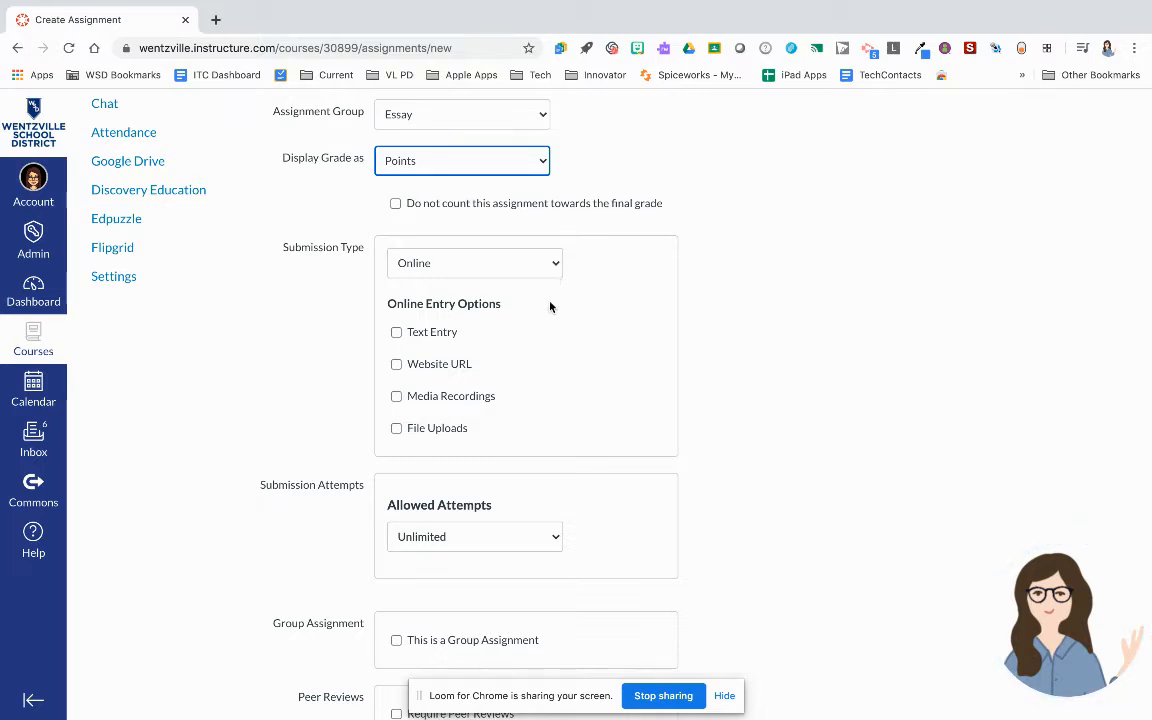
click(435, 336)
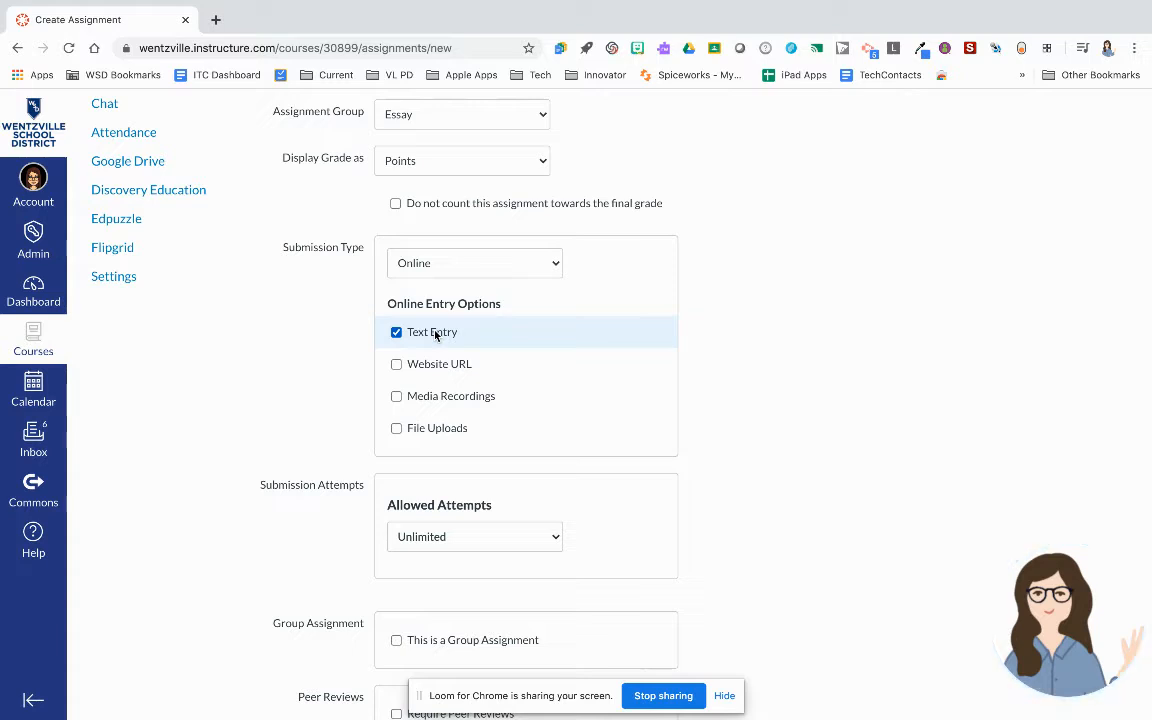
click(436, 370)
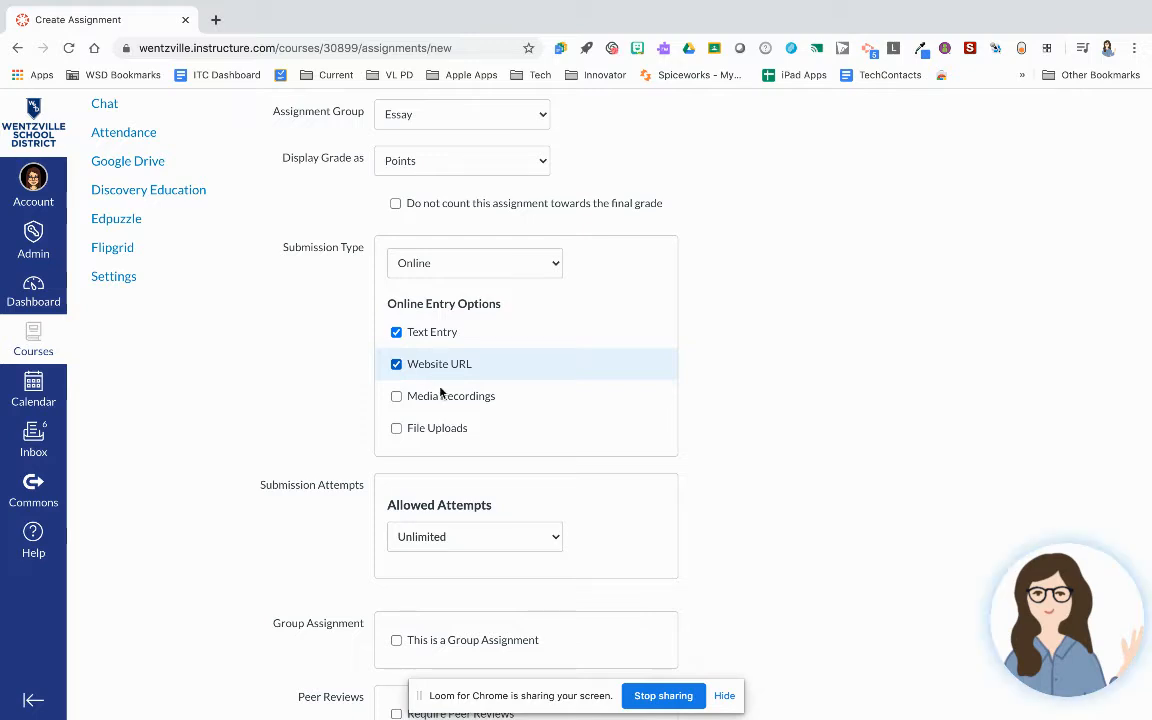
click(441, 399)
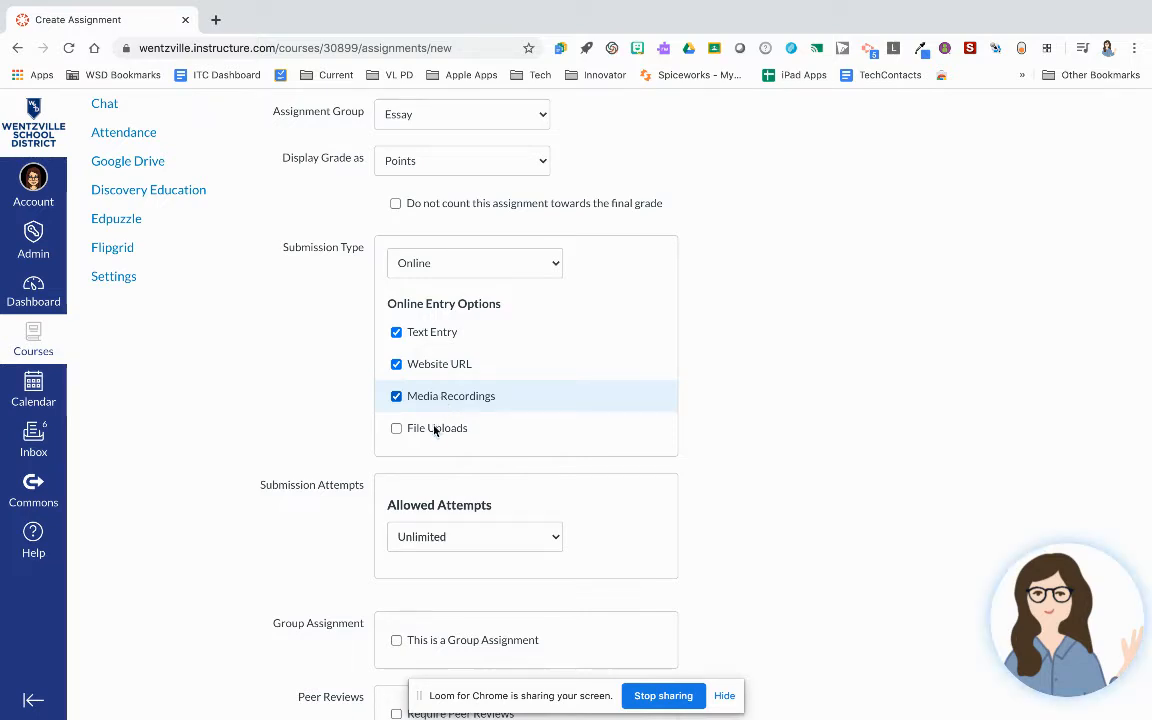
click(434, 430)
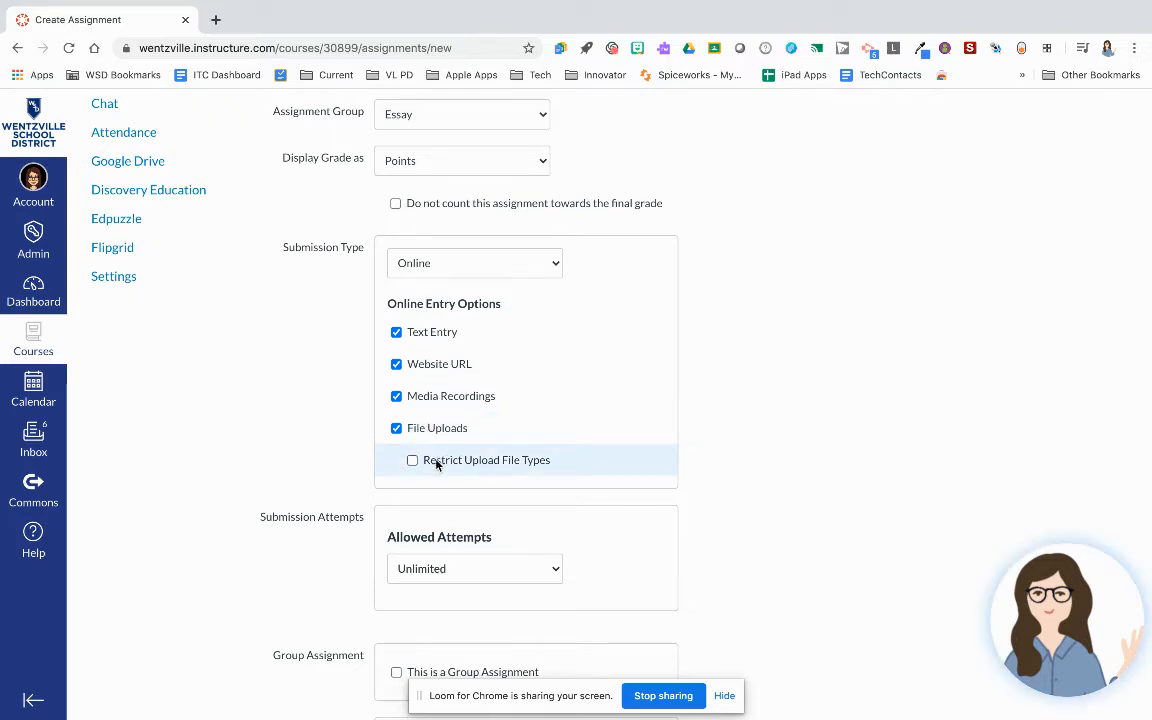
- Try No Submission as the submission type, and return it to Online
click(532, 264)
click(539, 249)
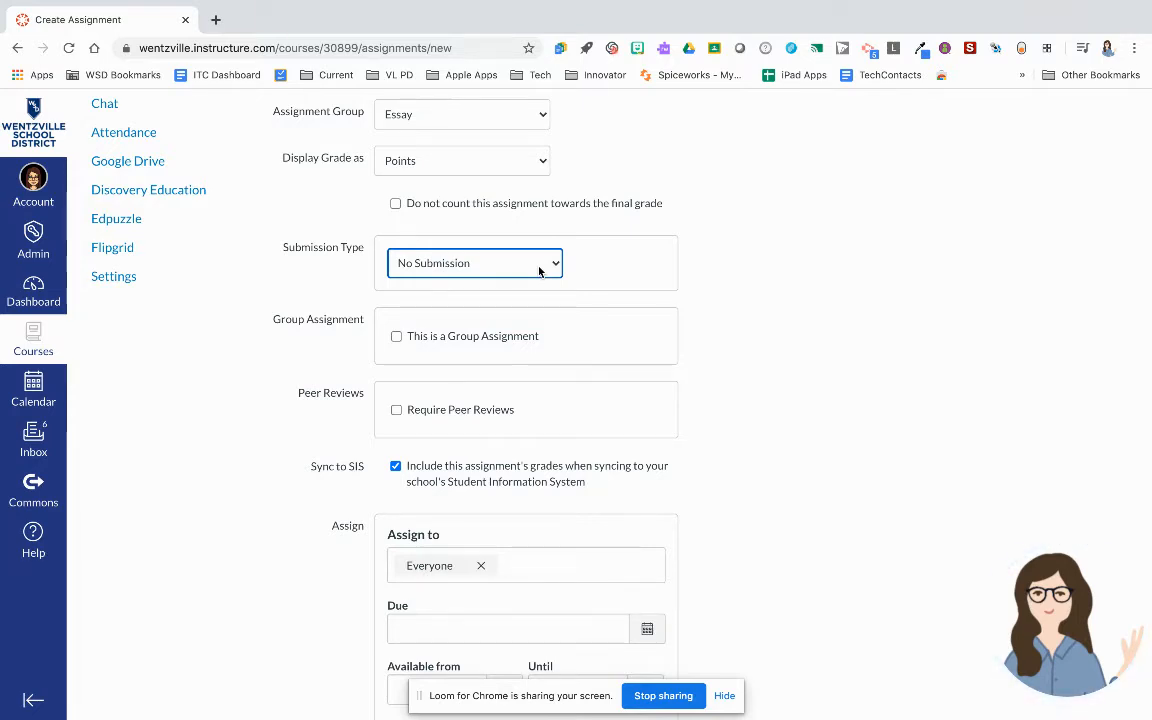
click(539, 263)
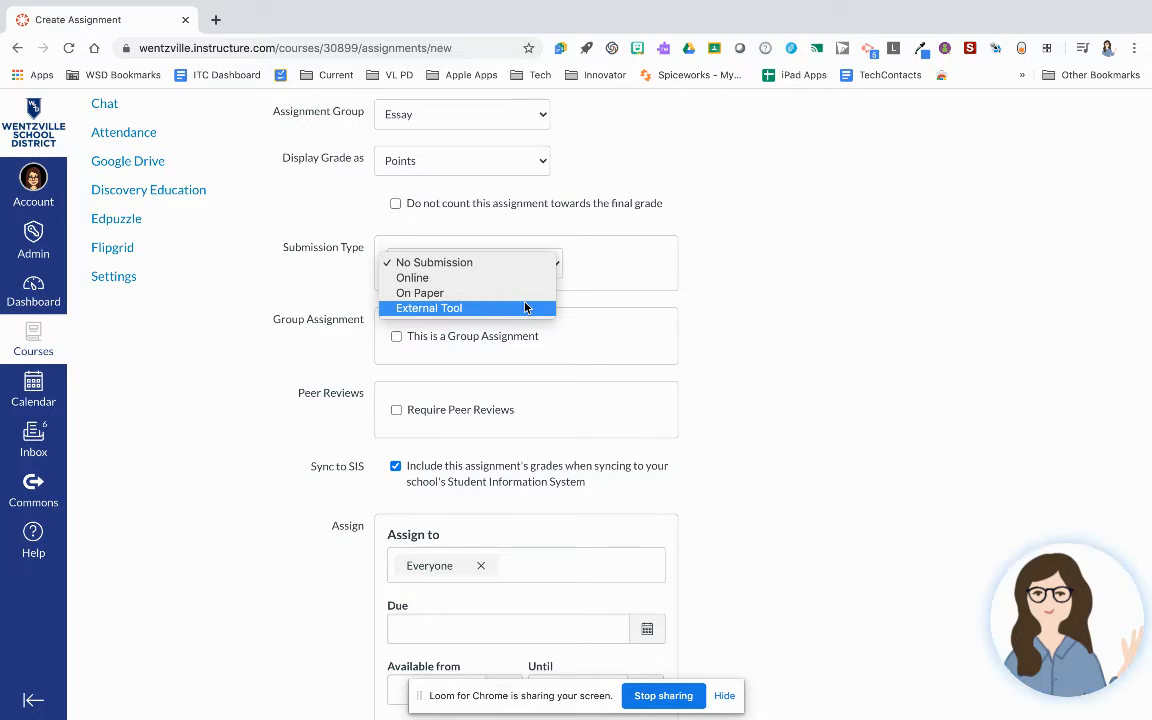
click(766, 303)
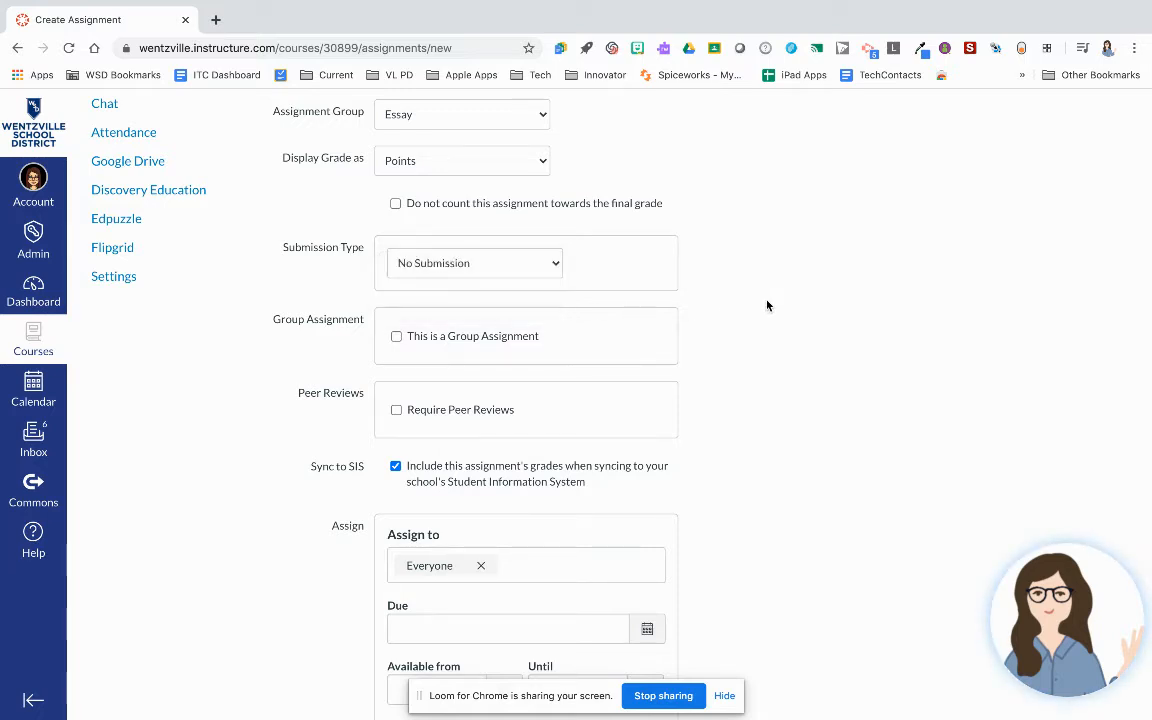
click(525, 255)
click(513, 279)
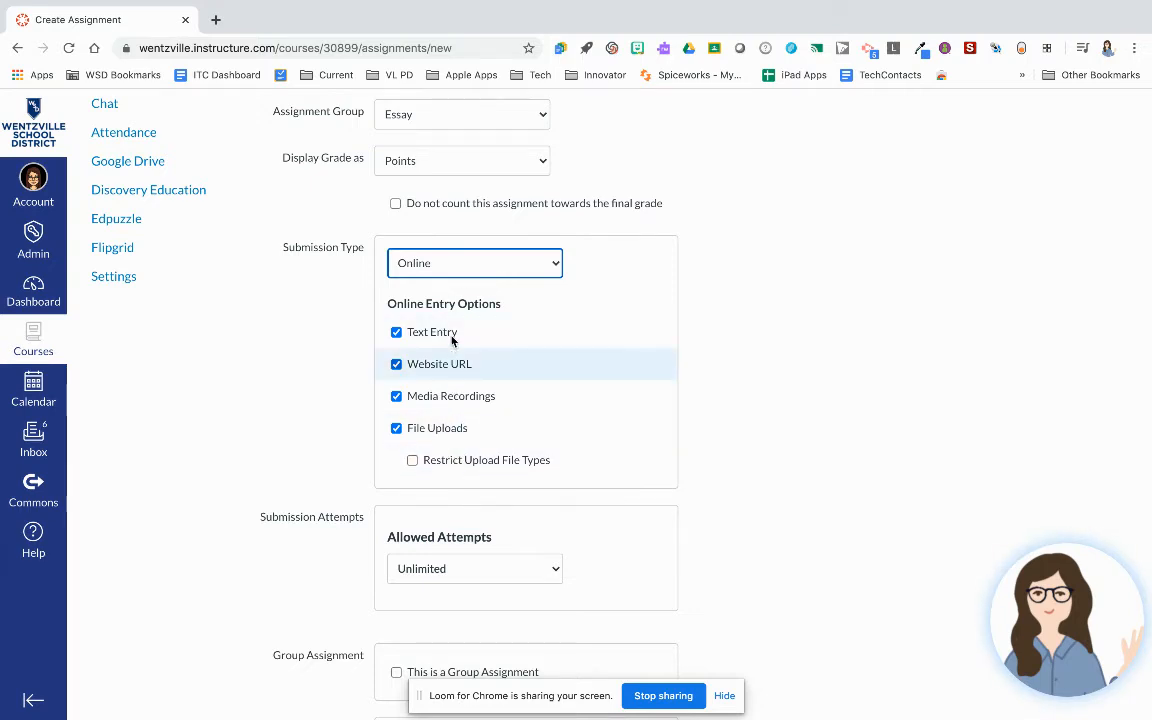
- Set the due date for everyone to Jun 12, 2020 at 11:59pm
scroll(457, 457, down, 2)
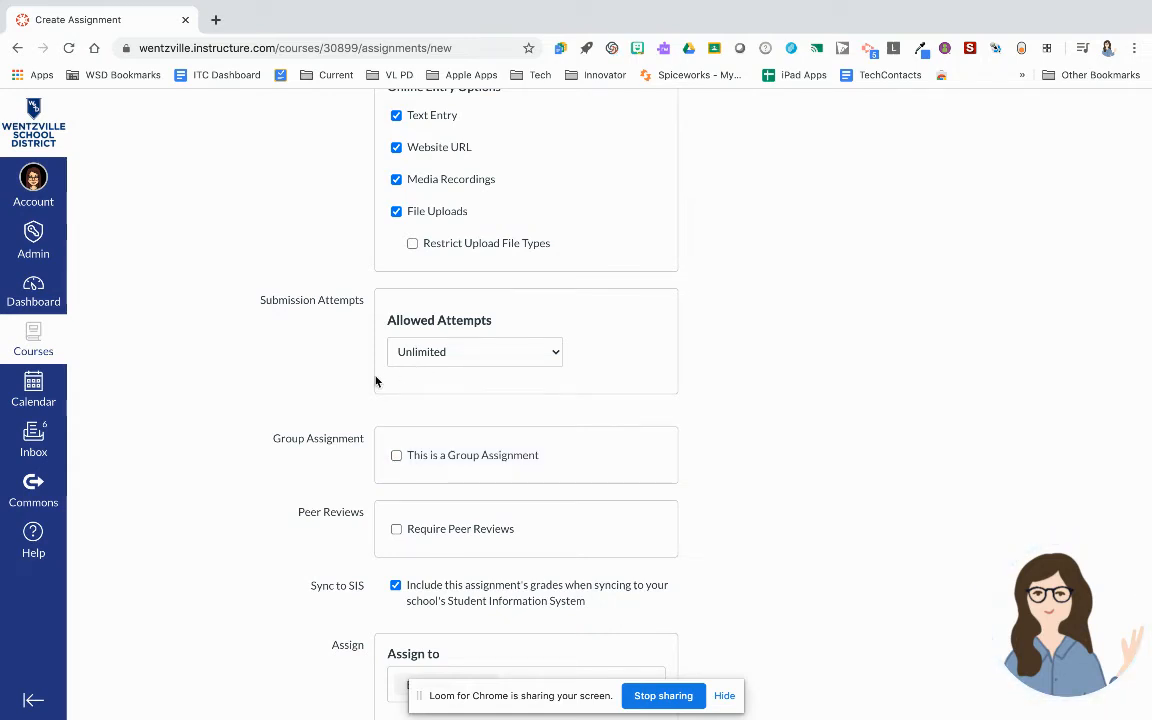
scroll(376, 381, down, 1)
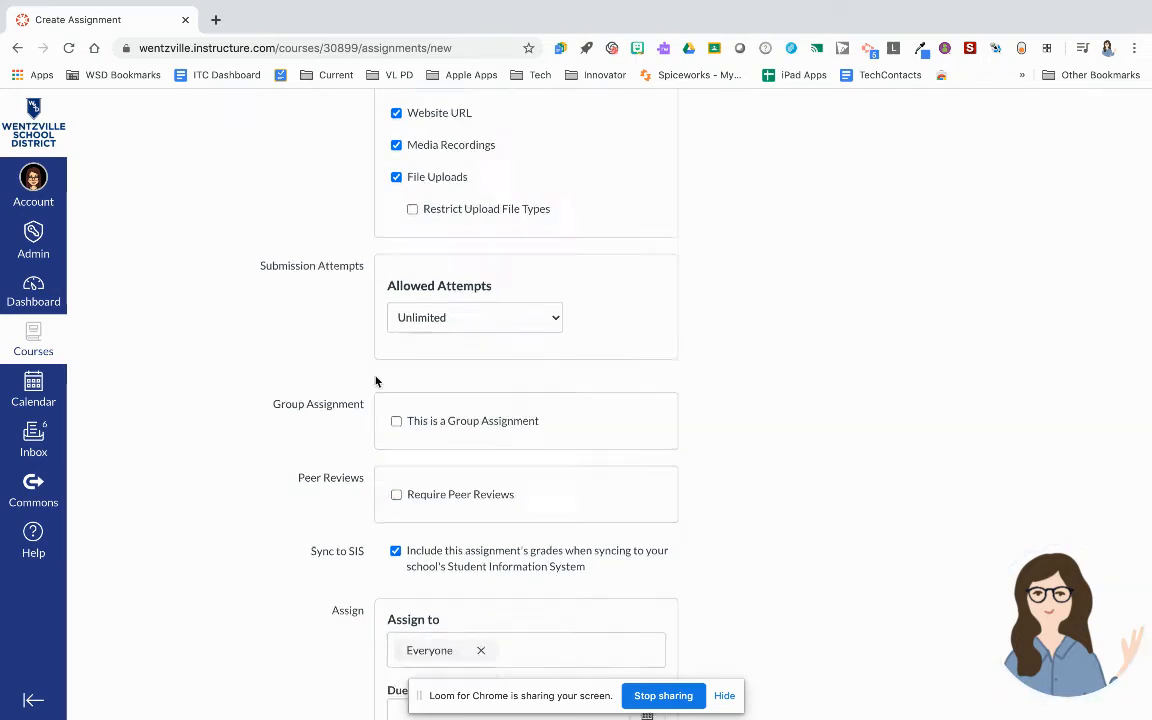
scroll(376, 381, down, 1)
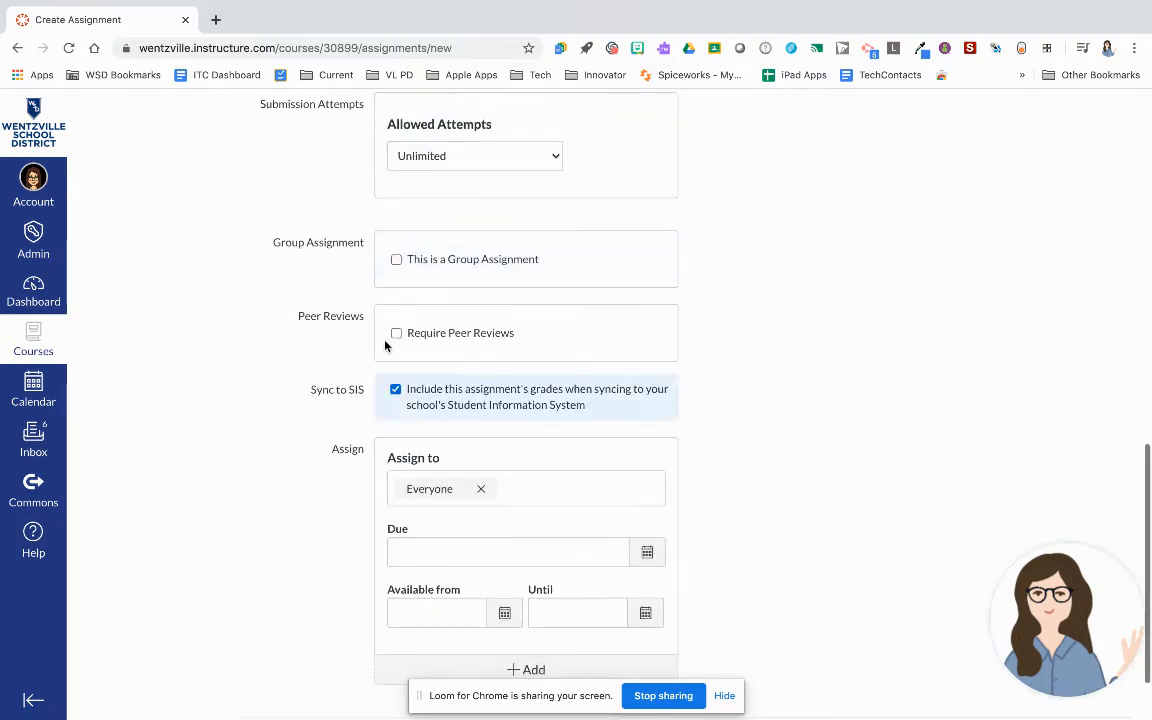
scroll(385, 343, down, 1)
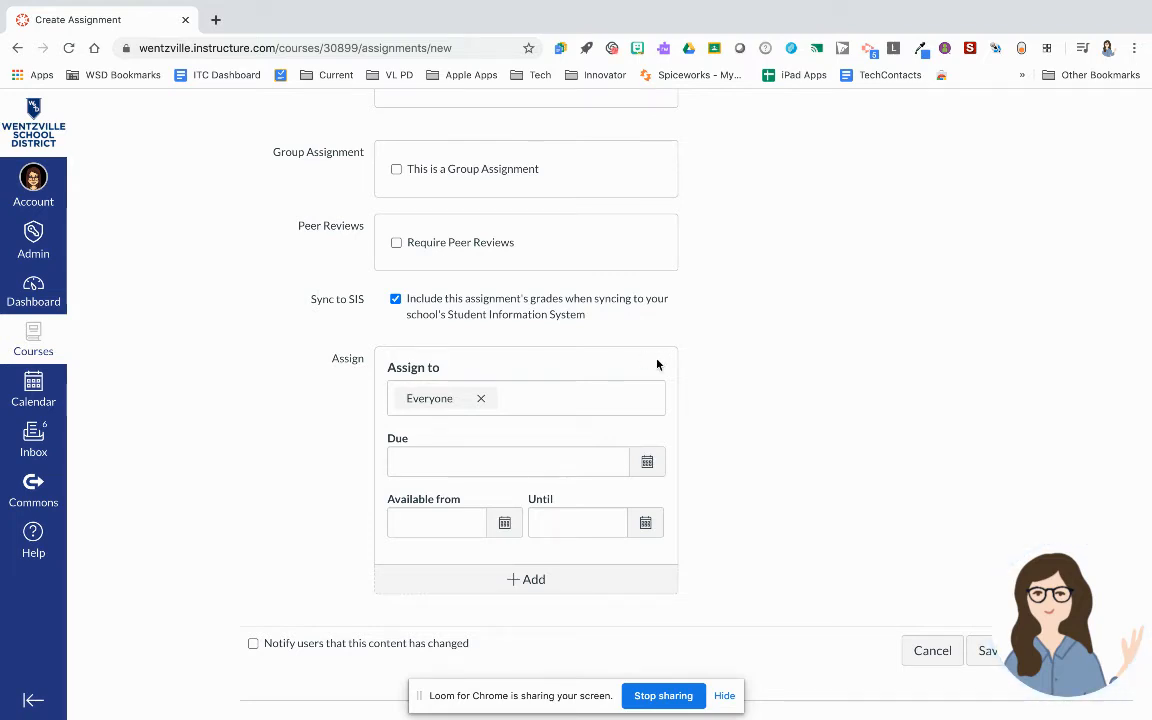
click(599, 392)
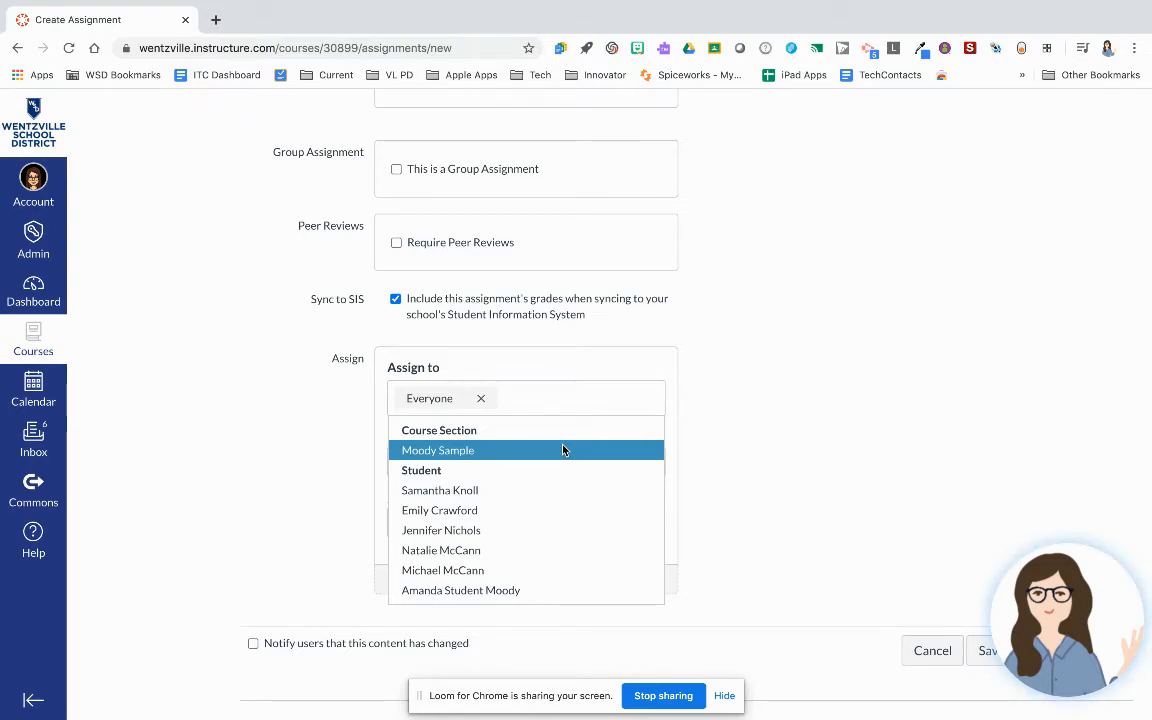
click(684, 395)
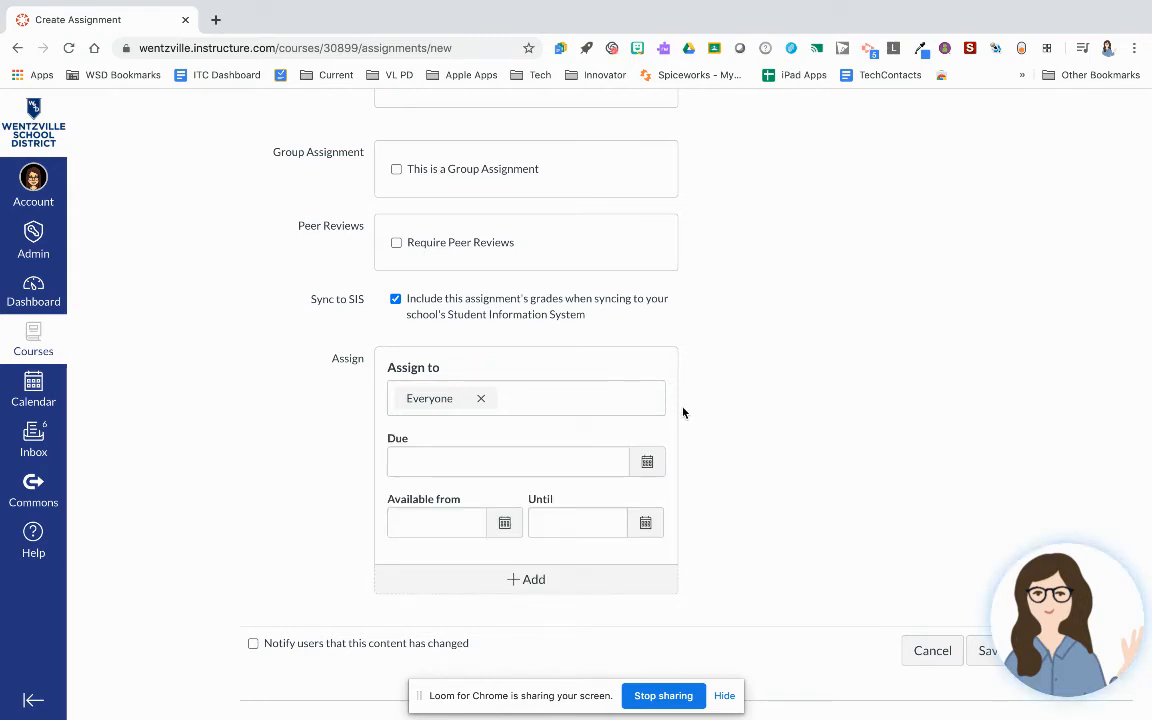
click(646, 464)
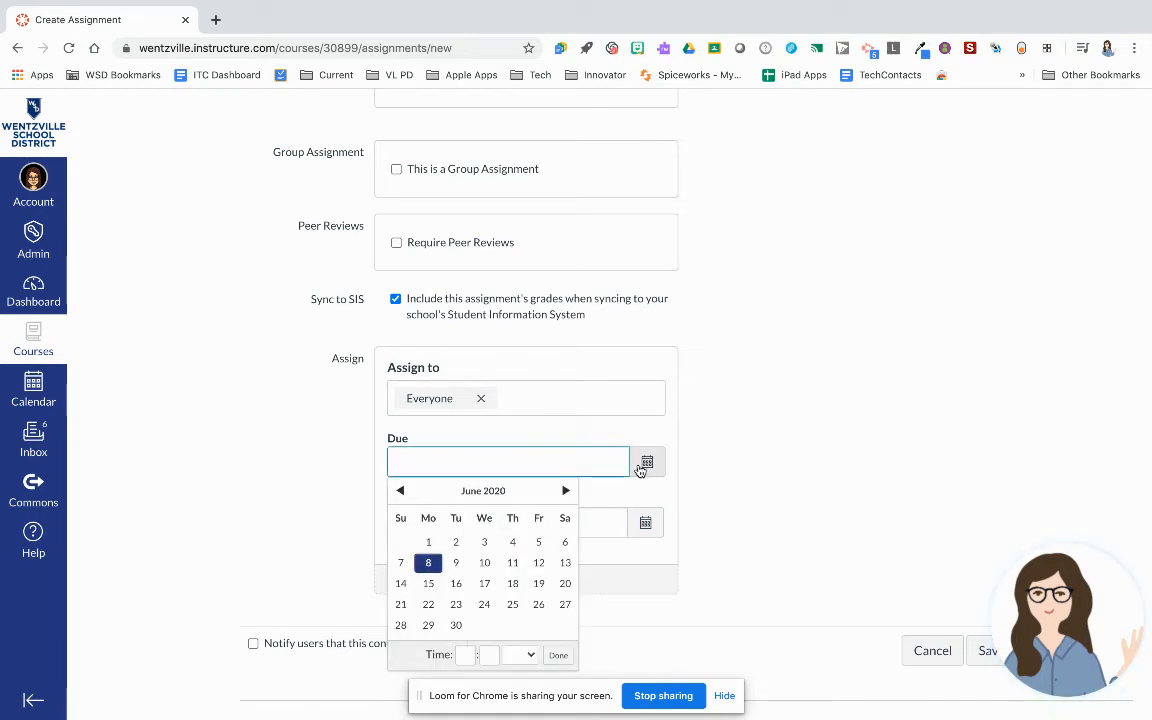
click(538, 563)
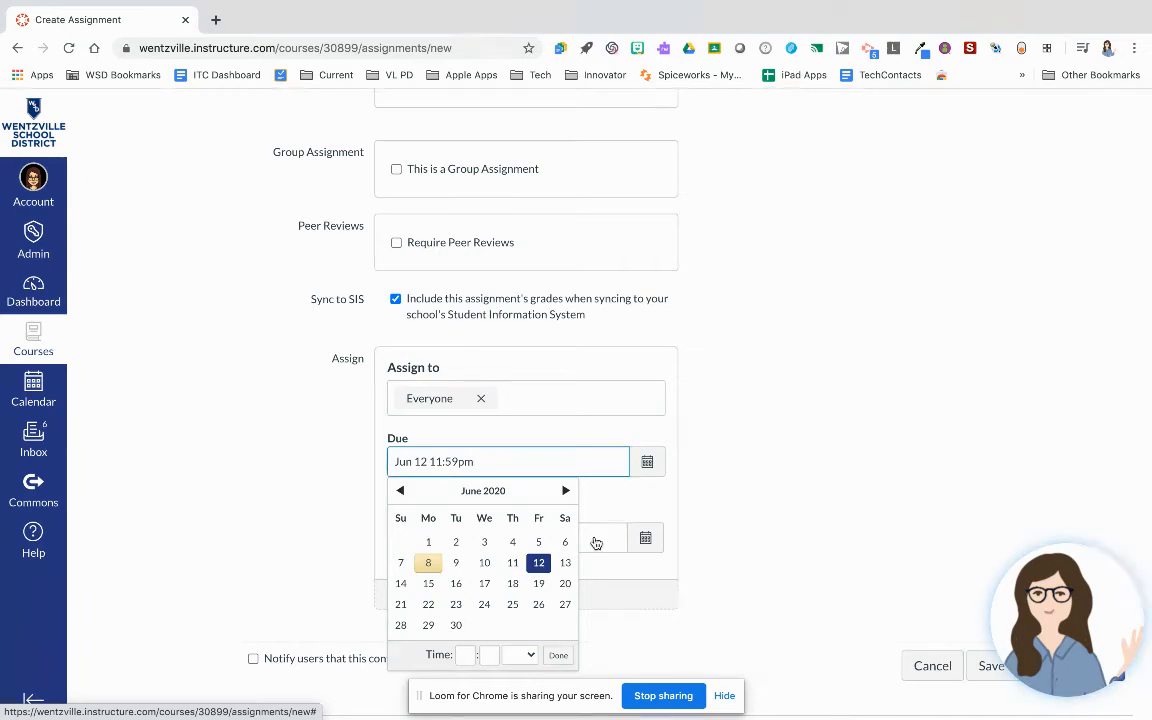
click(754, 494)
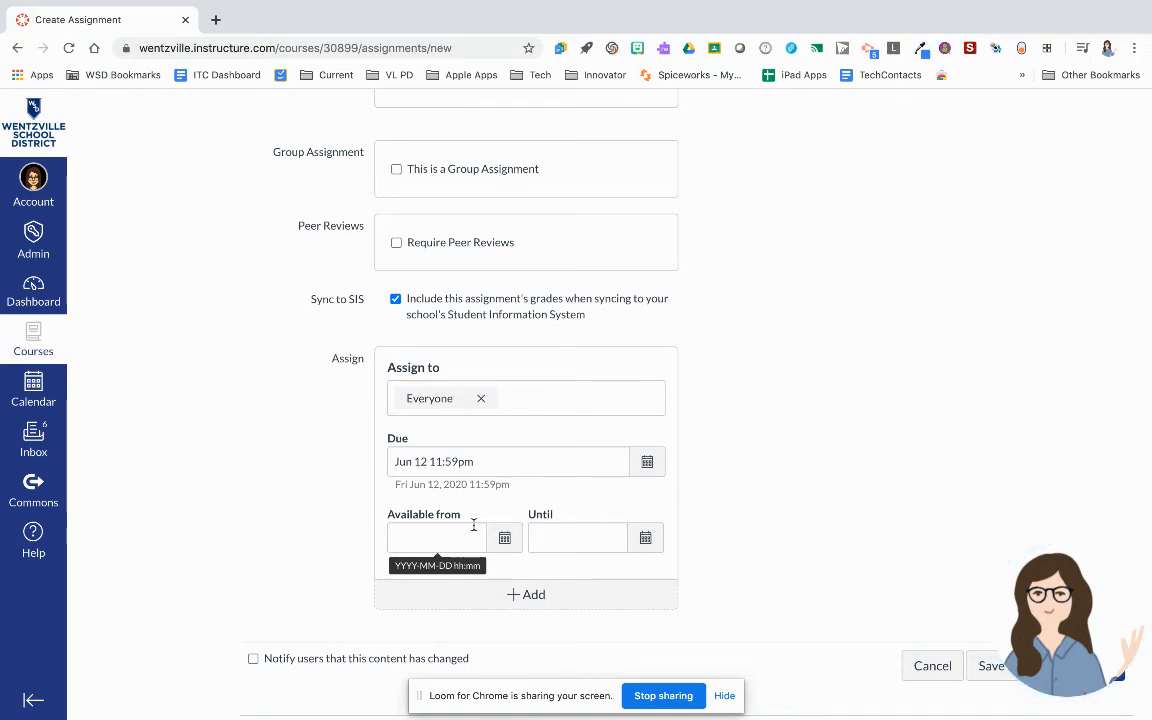
- Assign the essay to the first listed student and remove everyone else from that assignee group
scroll(752, 551, down, 1)
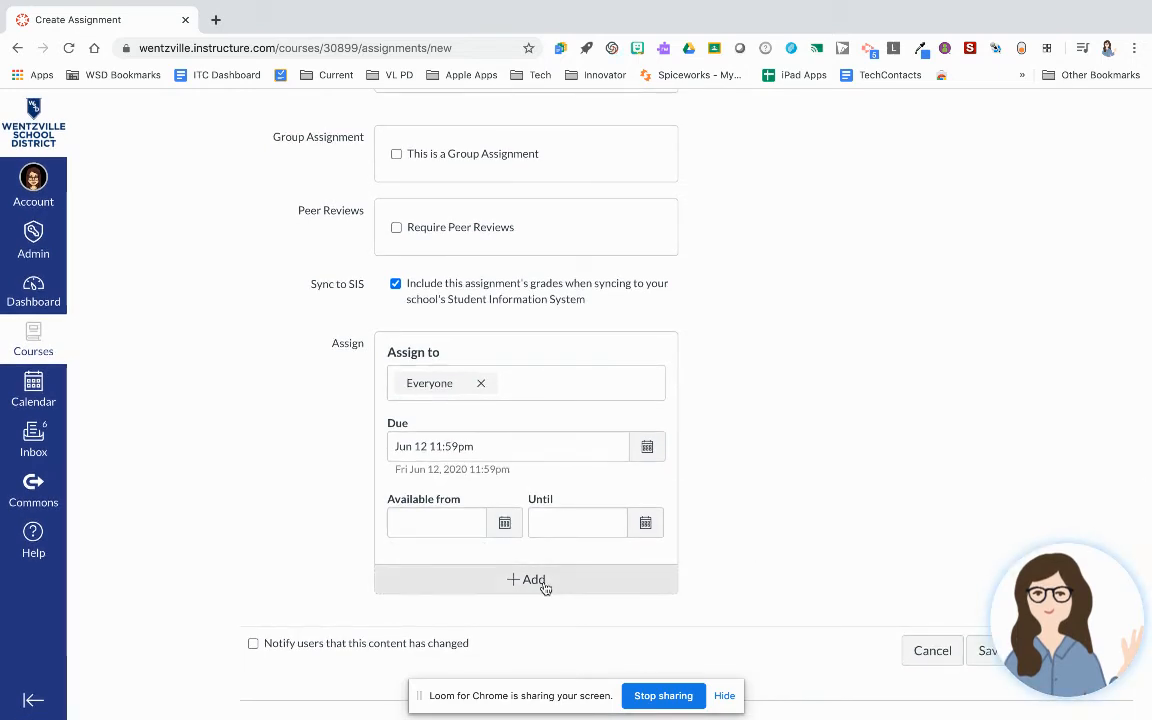
click(514, 388)
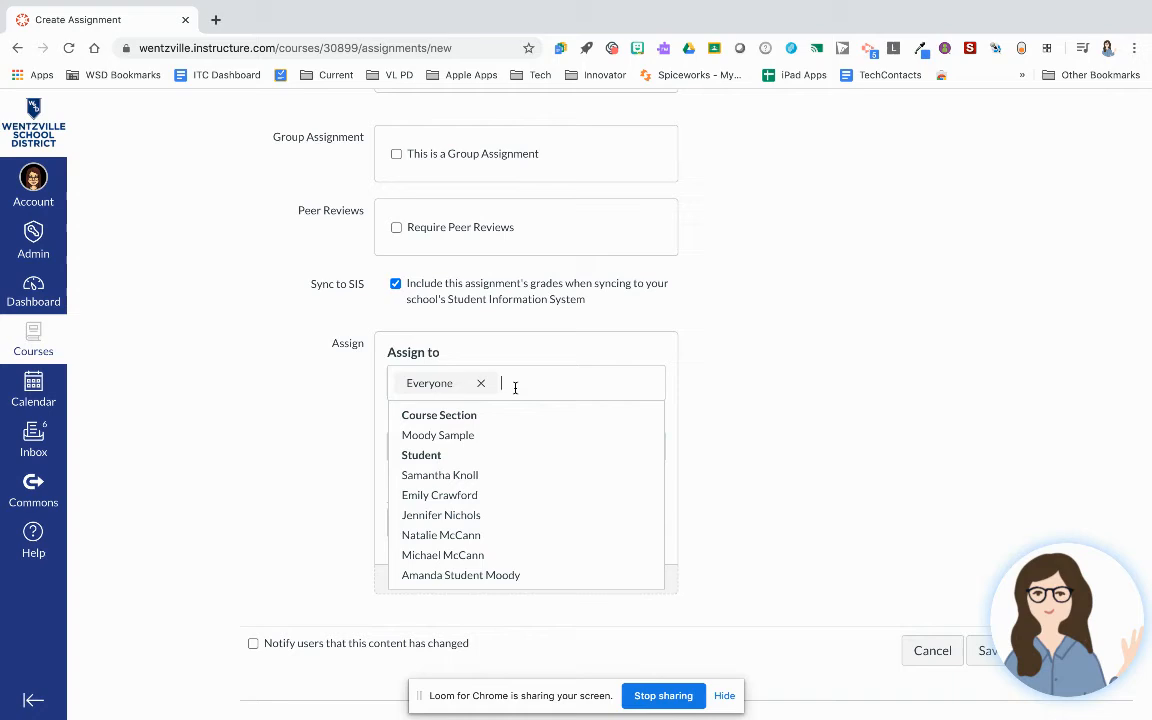
click(478, 476)
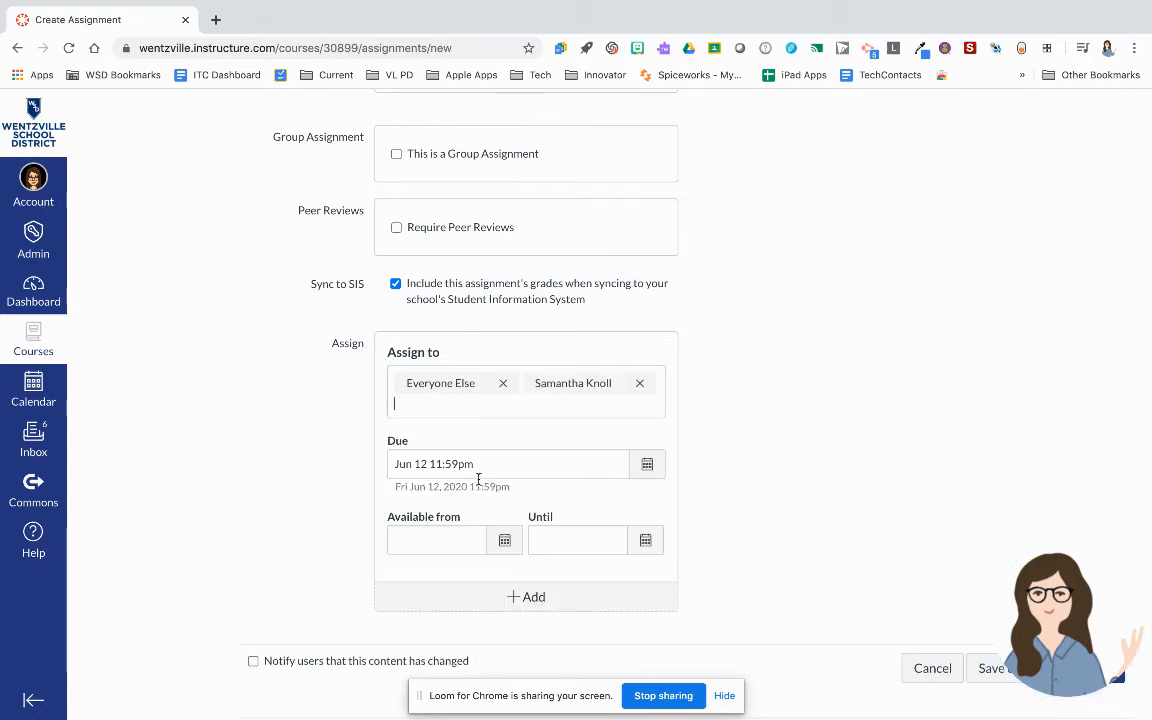
click(502, 384)
click(311, 417)
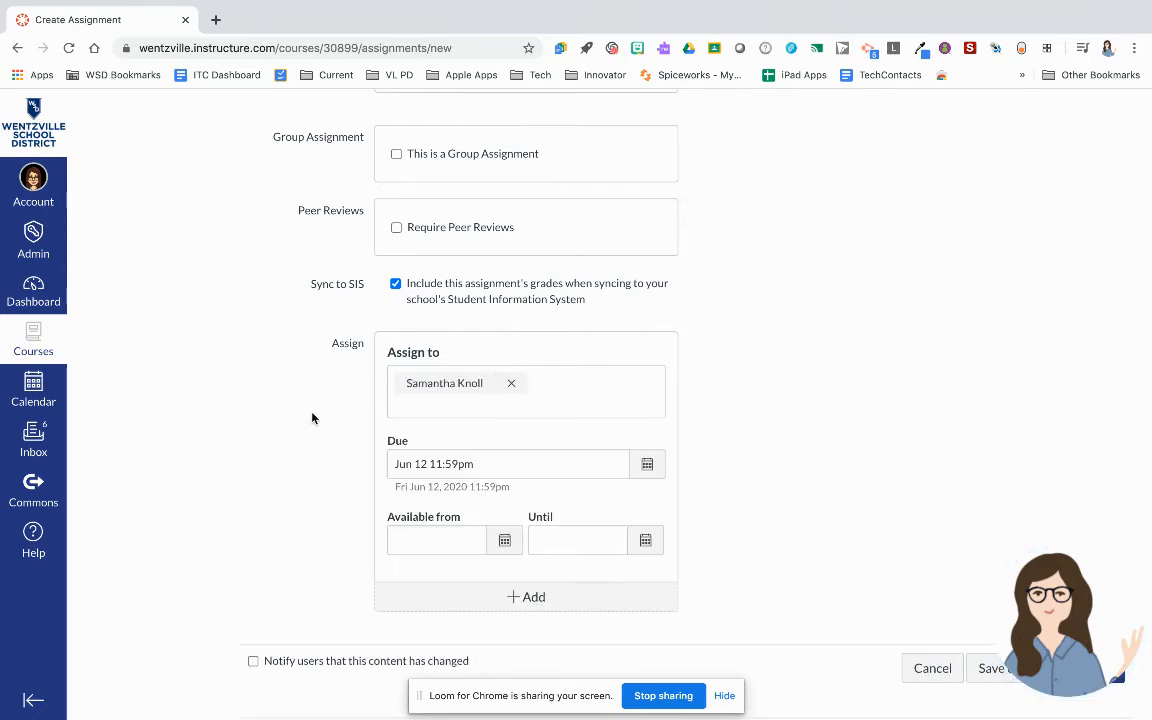
- Add a second assignee group to the essay and assign it to everyone else in the course
click(480, 599)
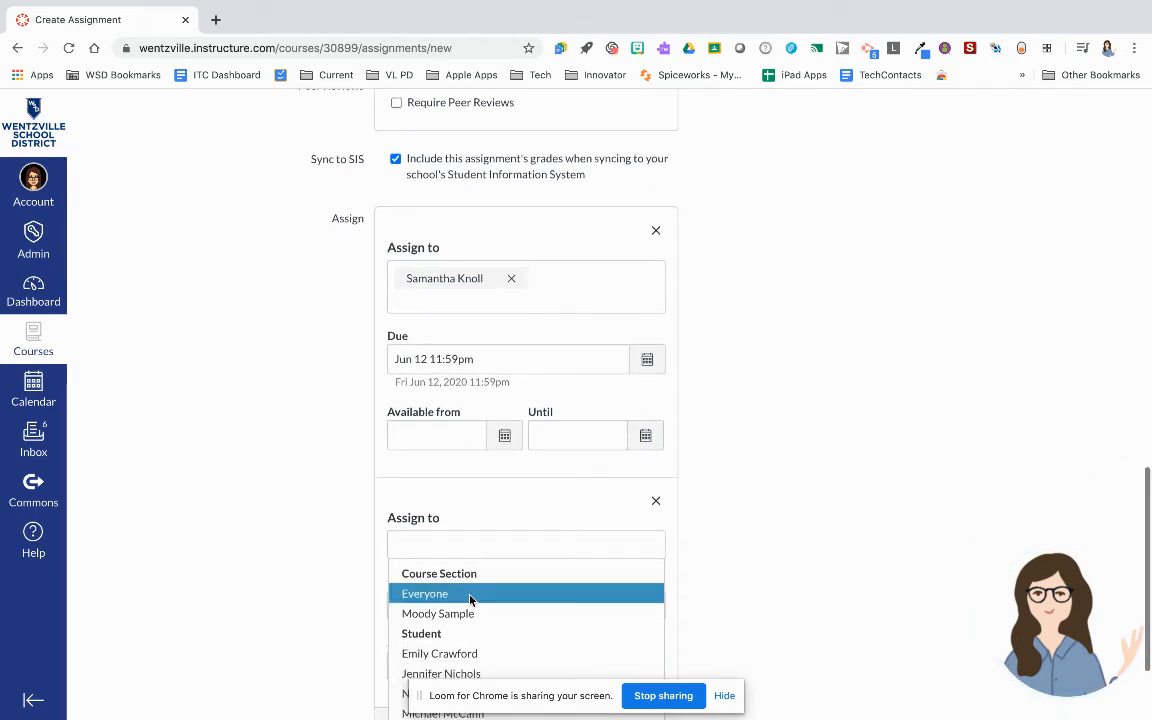
click(470, 598)
scroll(400, 576, down, 3)
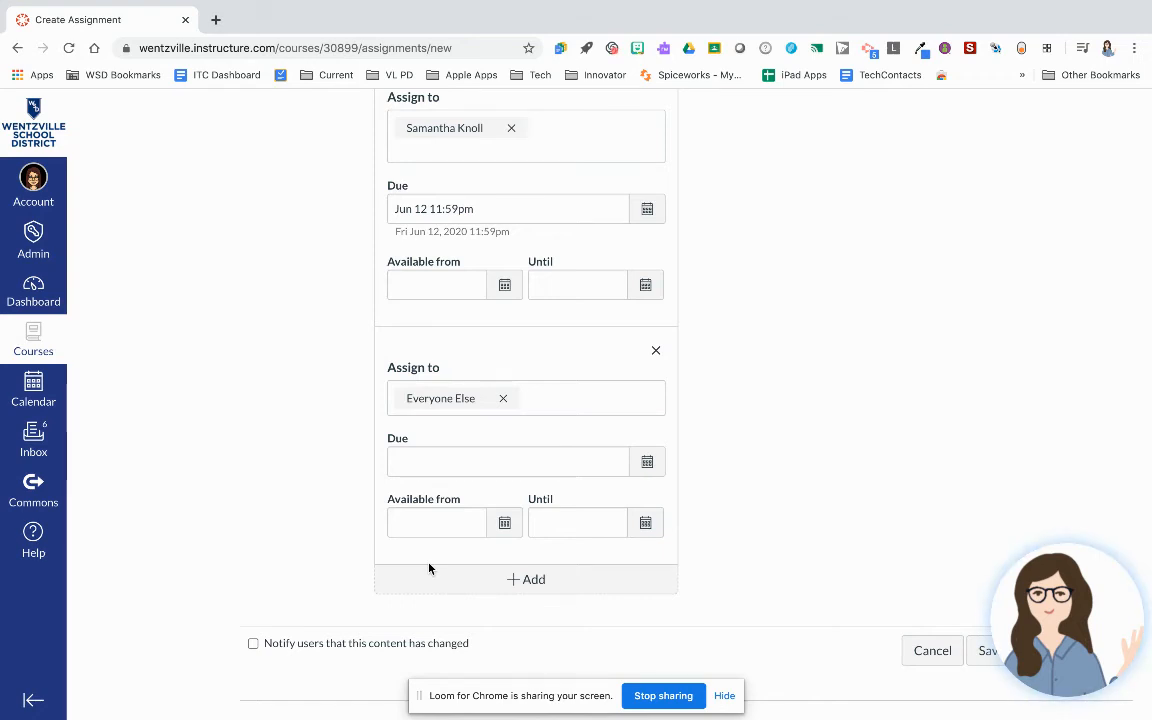
drag(1066, 564, 1059, 442)
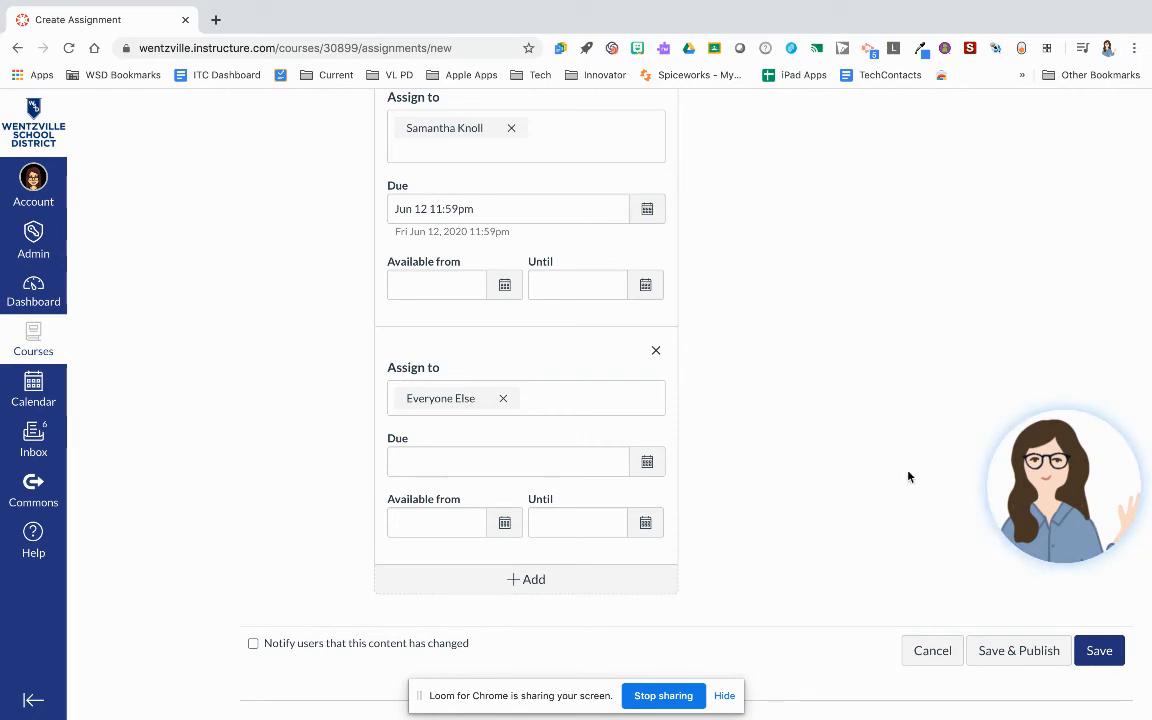
- Switch to the student's browser window showing the Artifact and Implementation Plan Assignment, review its details and start a submission
key(ctrl+Right)
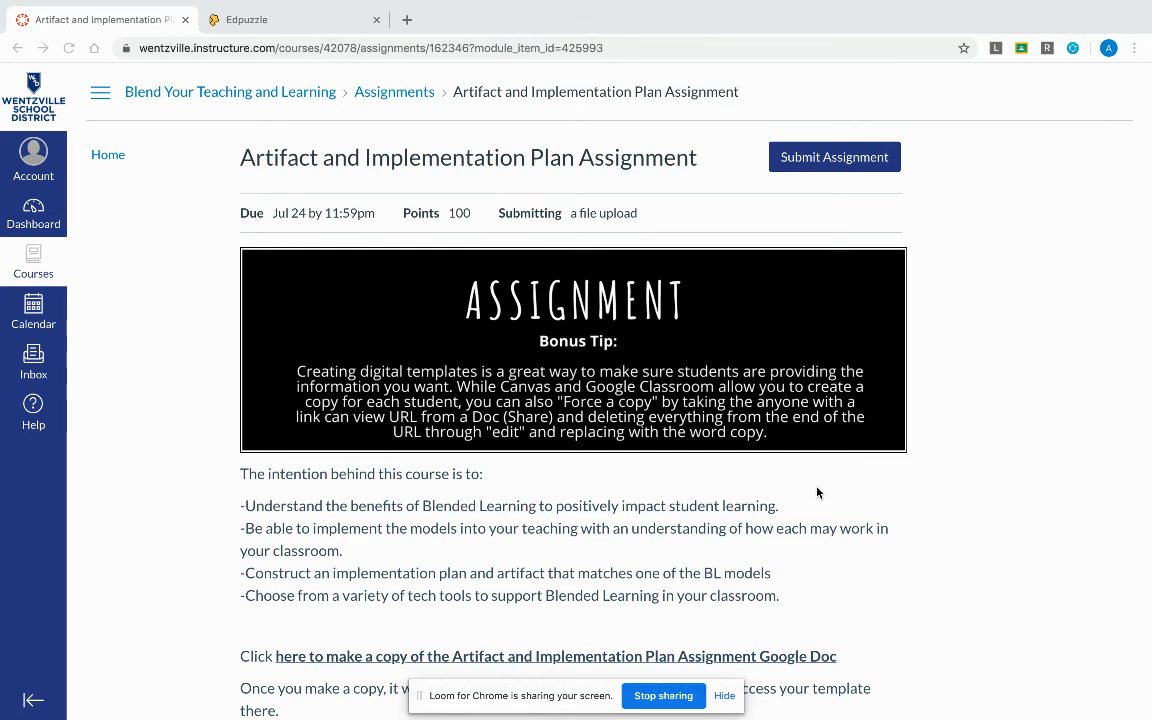
scroll(817, 492, down, 3)
scroll(817, 492, up, 3)
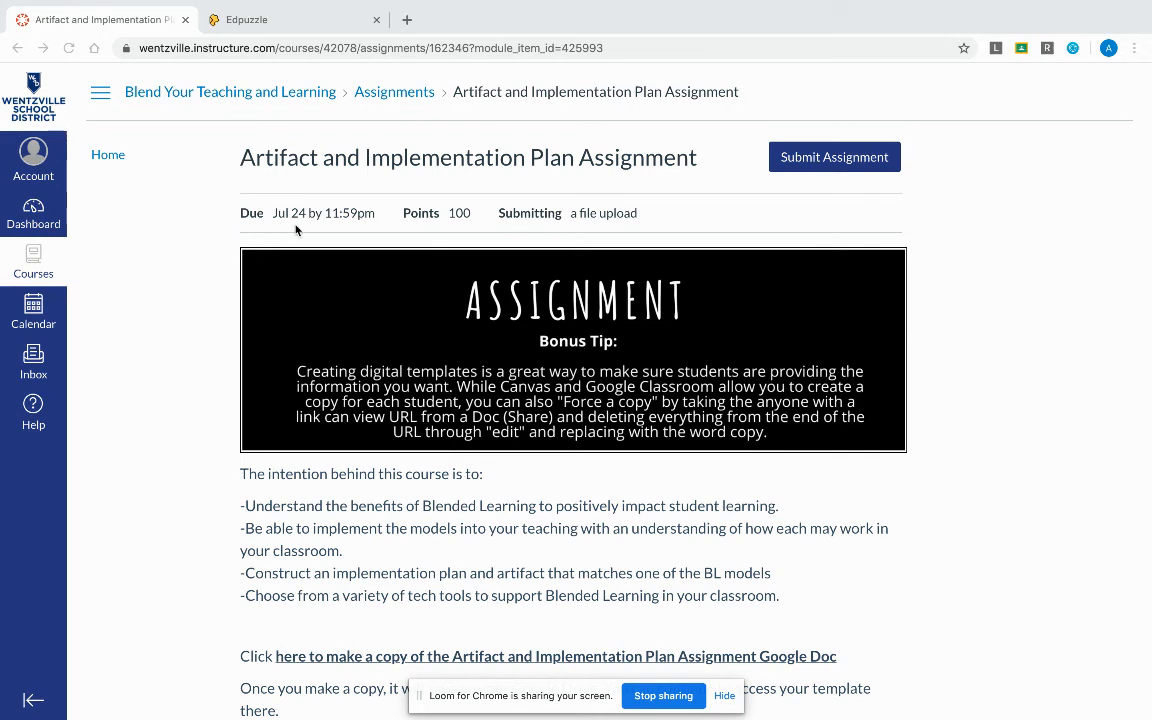
click(864, 160)
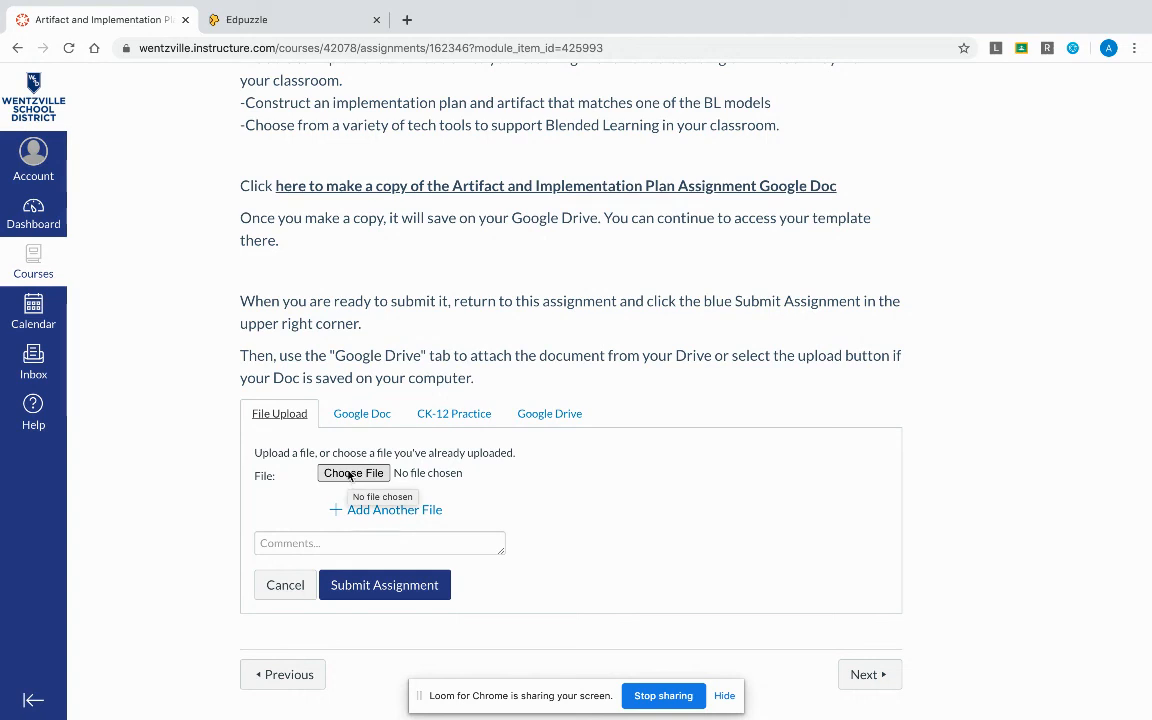
- Submit "Copy of Assignment List: Blend Your Teaching and Learning Summer 2020" from Google Drive for the assignment
click(567, 413)
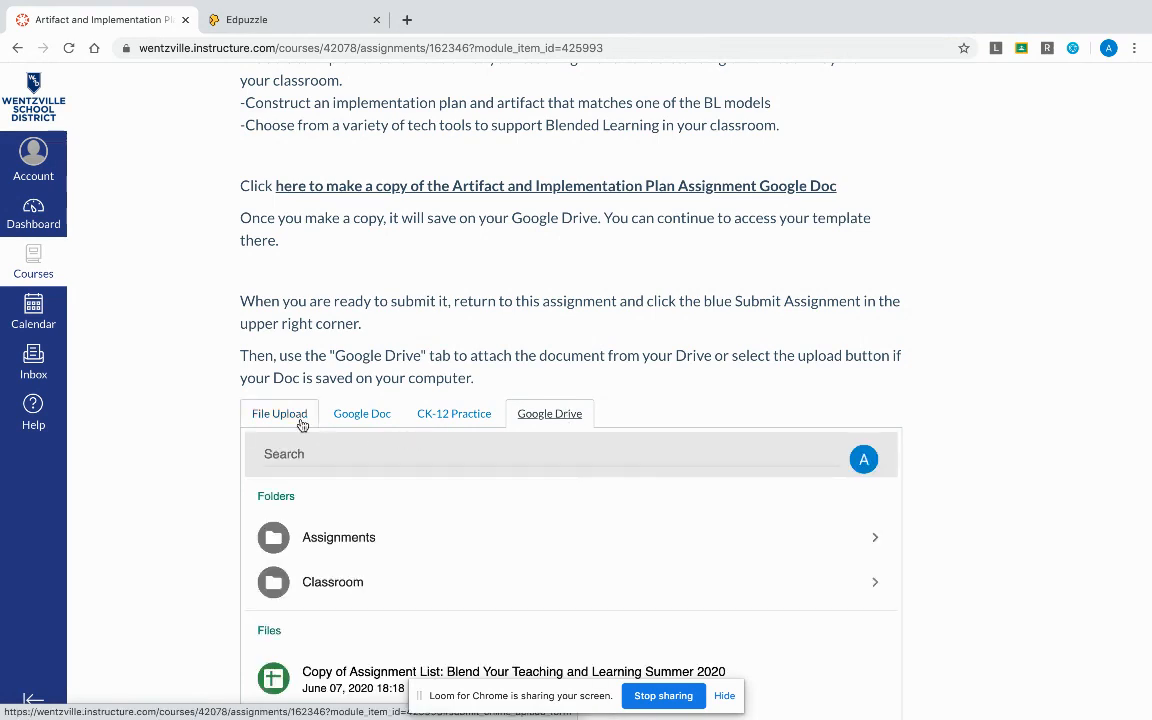
click(338, 679)
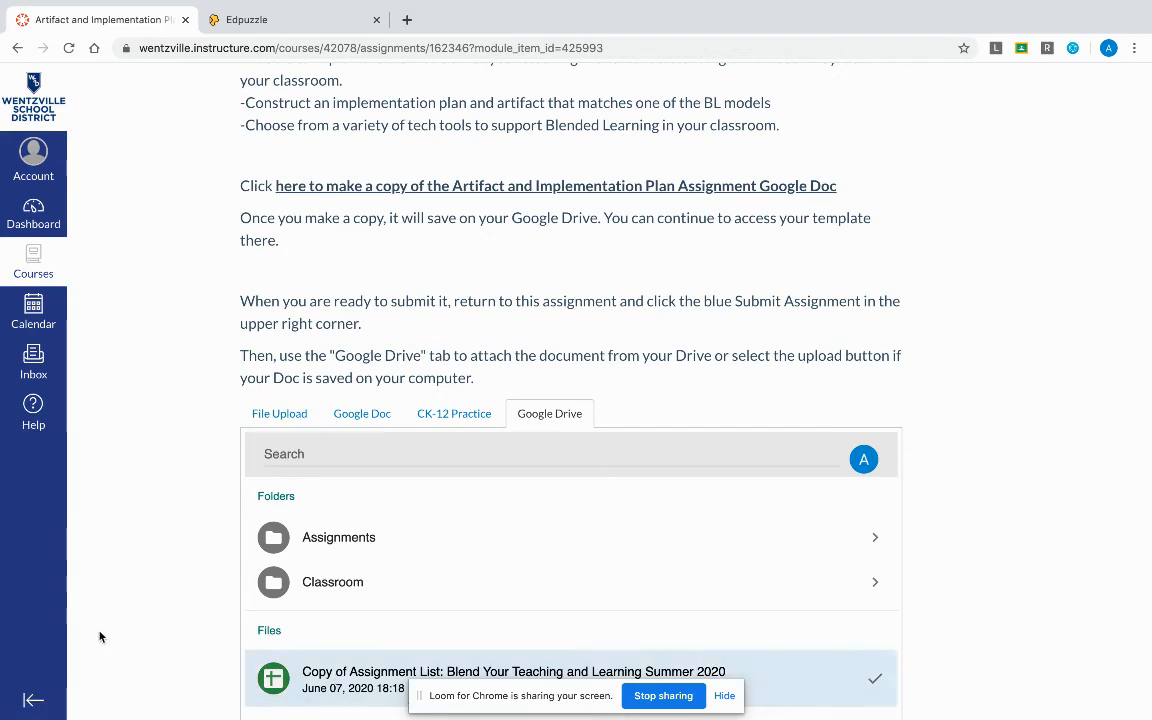
scroll(103, 633, down, 2)
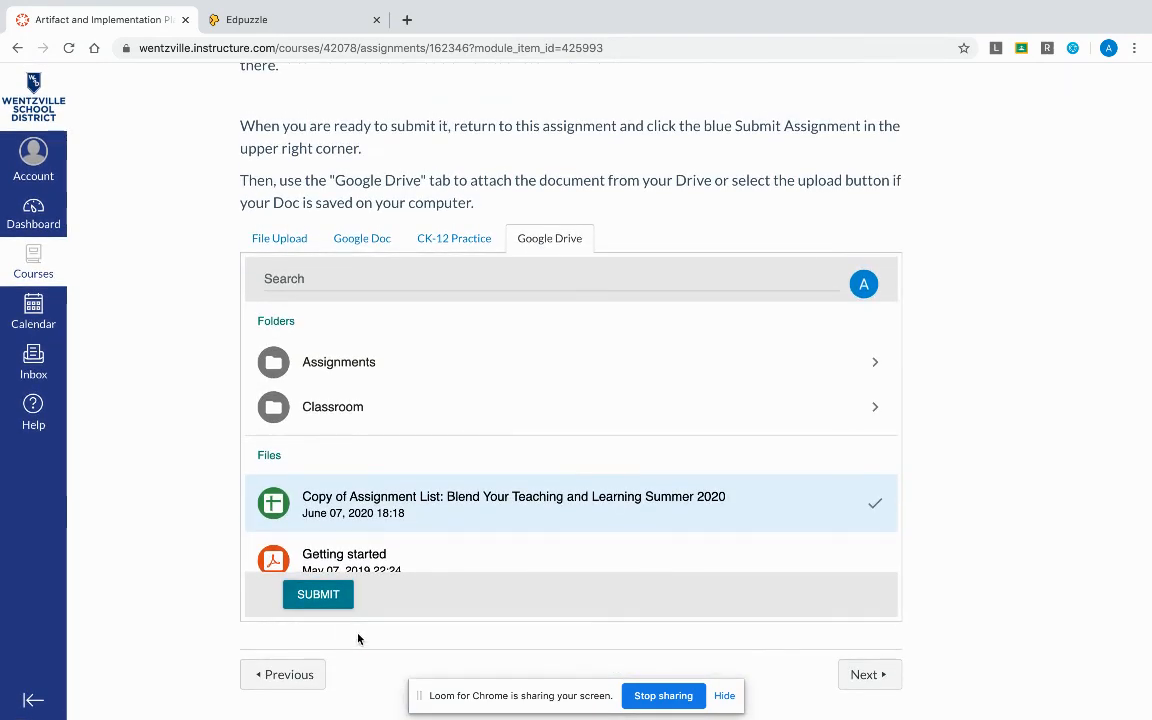
click(321, 609)
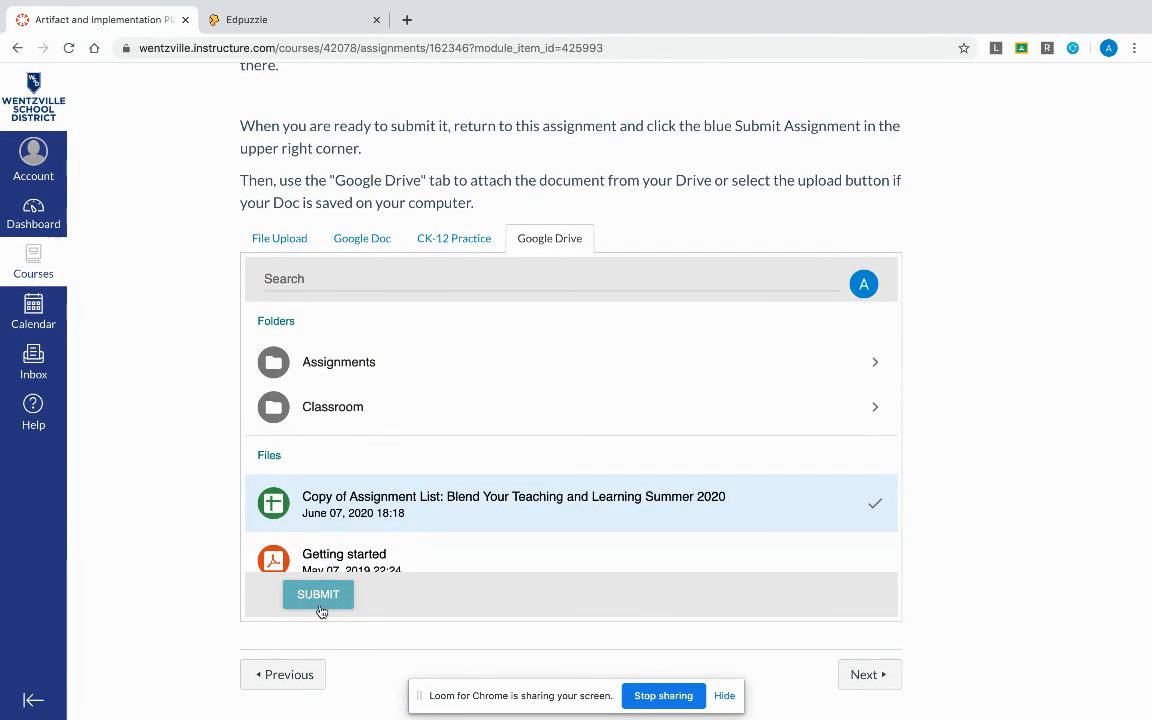